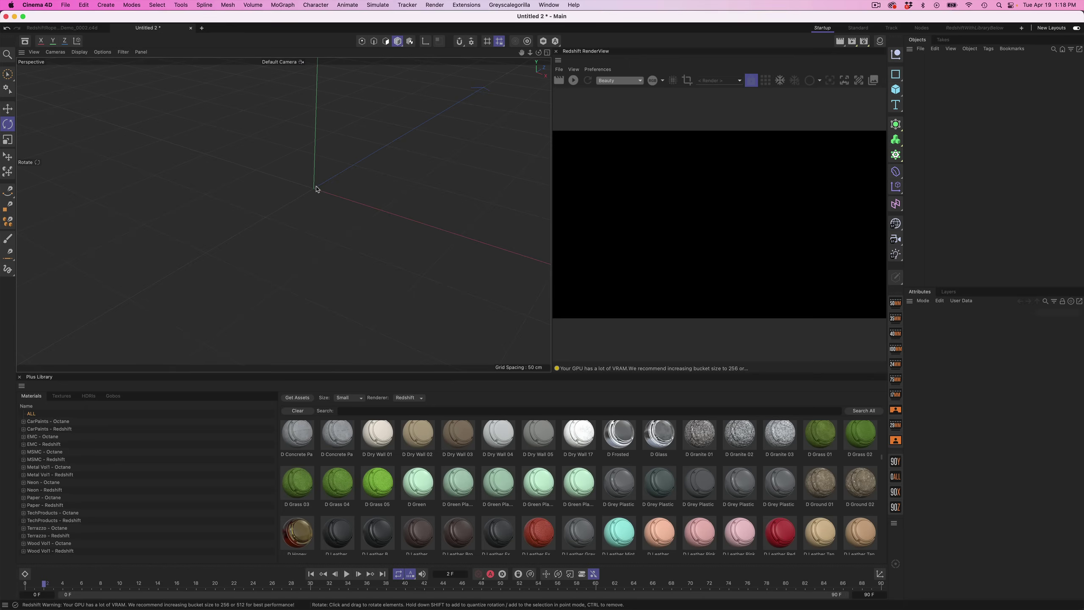
# - Search the Asset Browser for 'spline' and drag a Segment spline into the scene
pyautogui.click(25, 43)
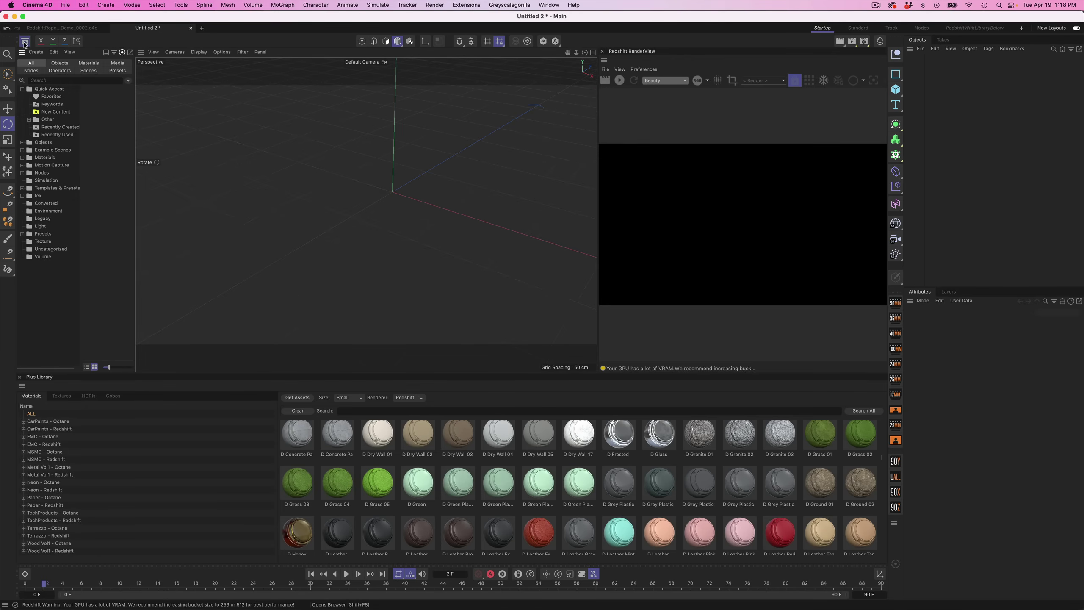
pyautogui.click(52, 81)
pyautogui.write('s')
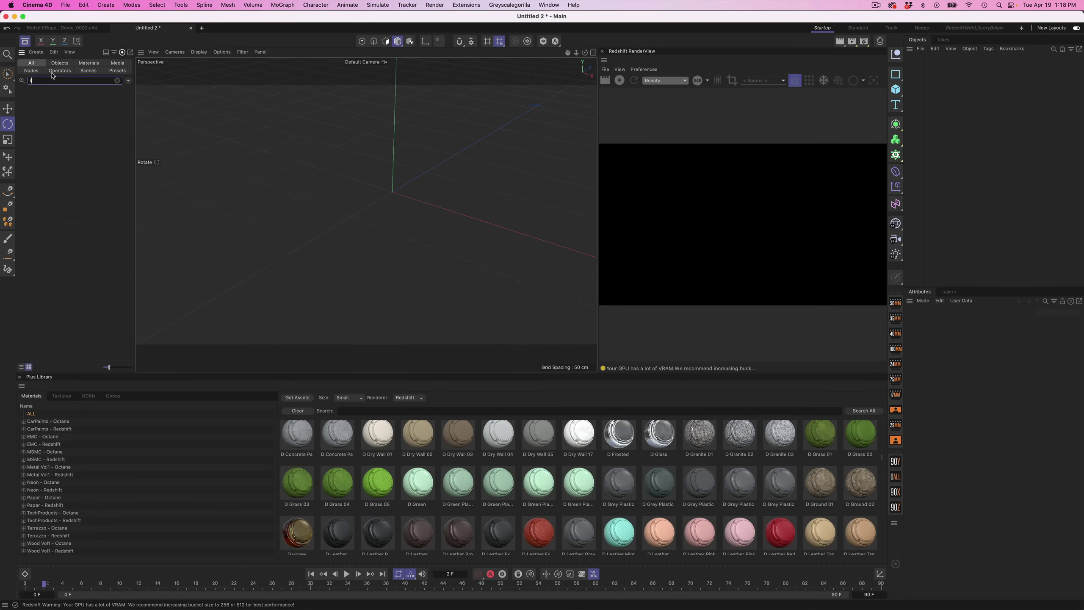
pyautogui.write('pline')
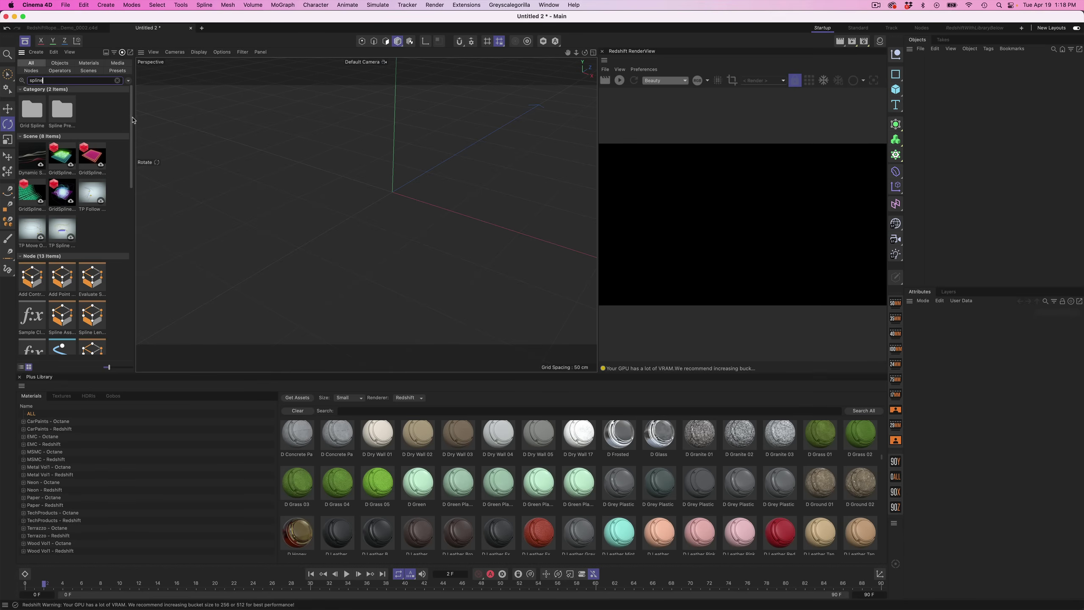
pyautogui.moveTo(132, 119); pyautogui.dragTo(130, 316)
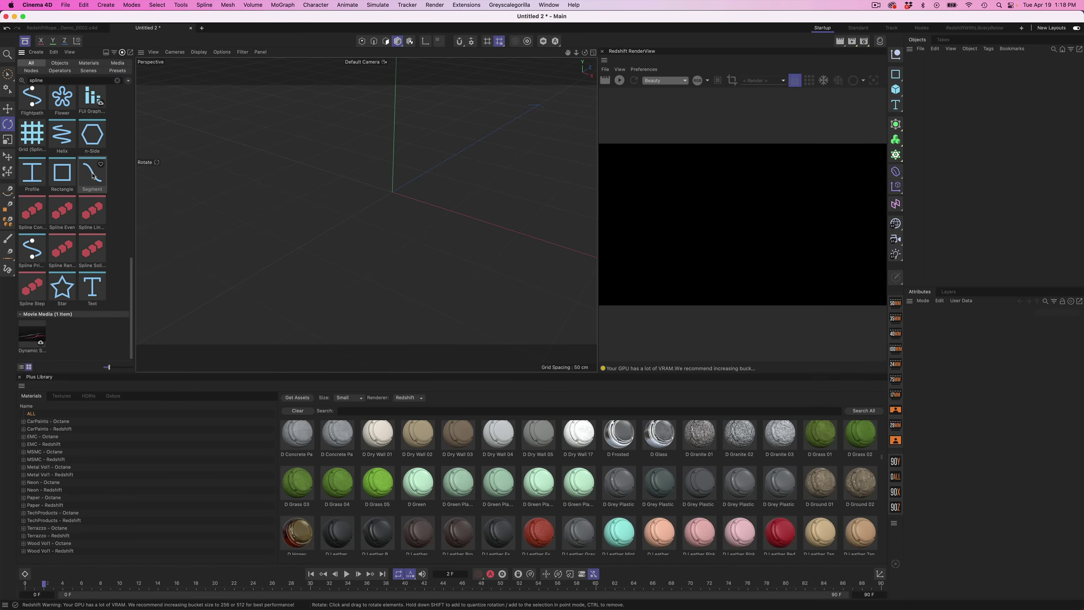
pyautogui.moveTo(95, 177); pyautogui.dragTo(391, 188)
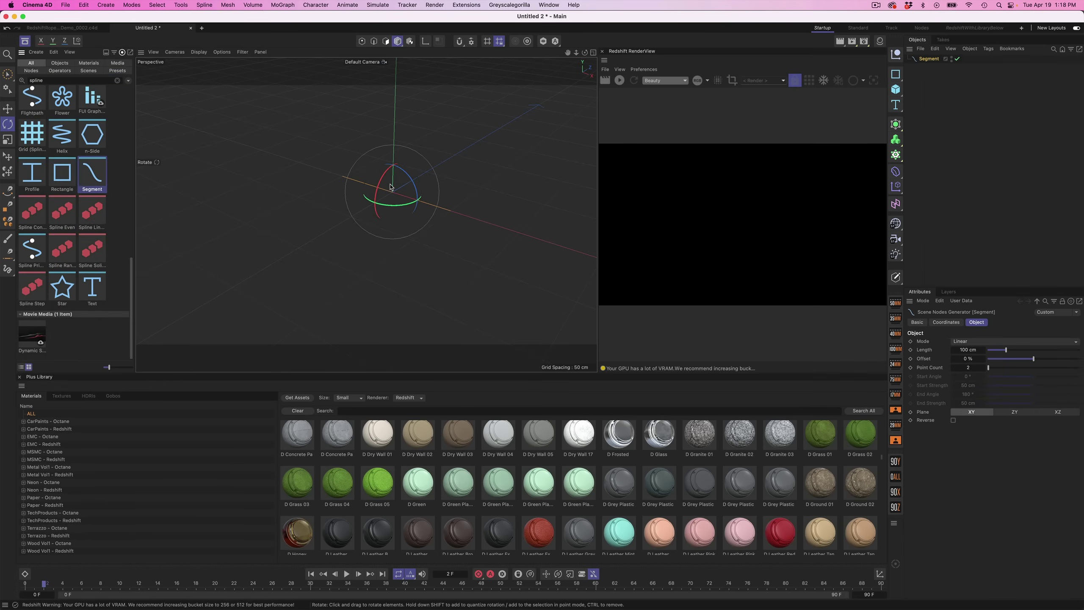
pyautogui.click(24, 41)
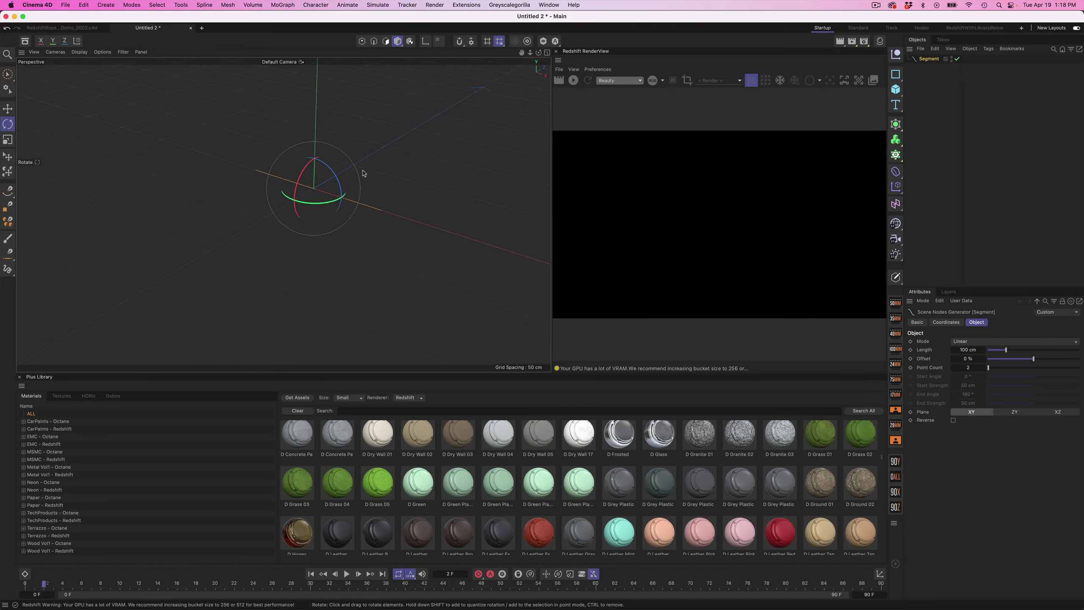
# - Rotate the Segment spline about 85 degrees on the blue ring so it stands upright
pyautogui.click(928, 60)
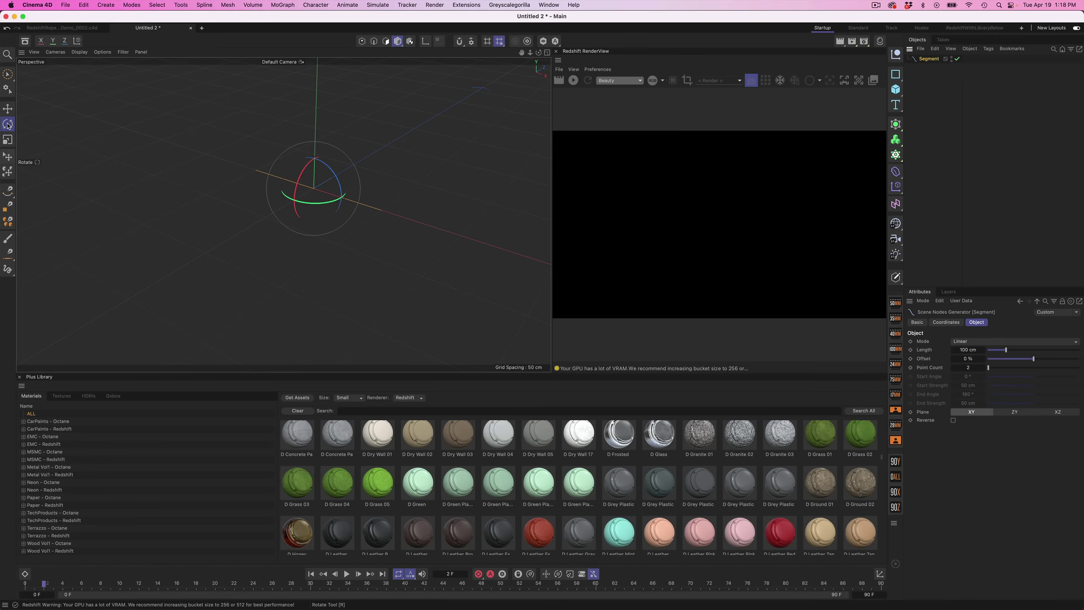
pyautogui.press('r')
pyautogui.moveTo(333, 172); pyautogui.dragTo(336, 215)
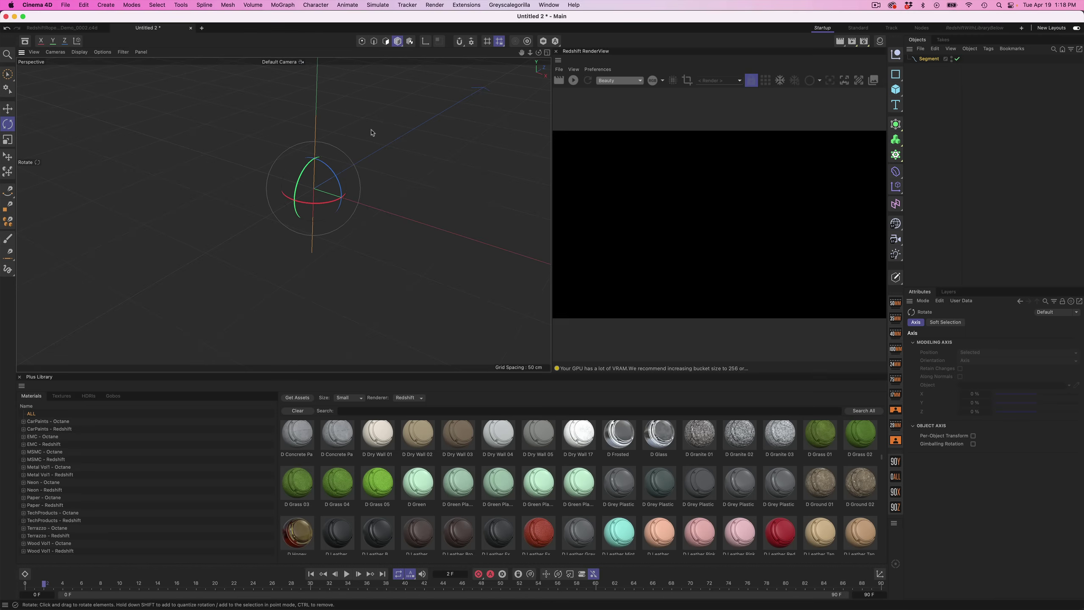
# - Set the Segment's Offset to -50 %, Length to 1000 cm and Point Count to 300
pyautogui.click(929, 60)
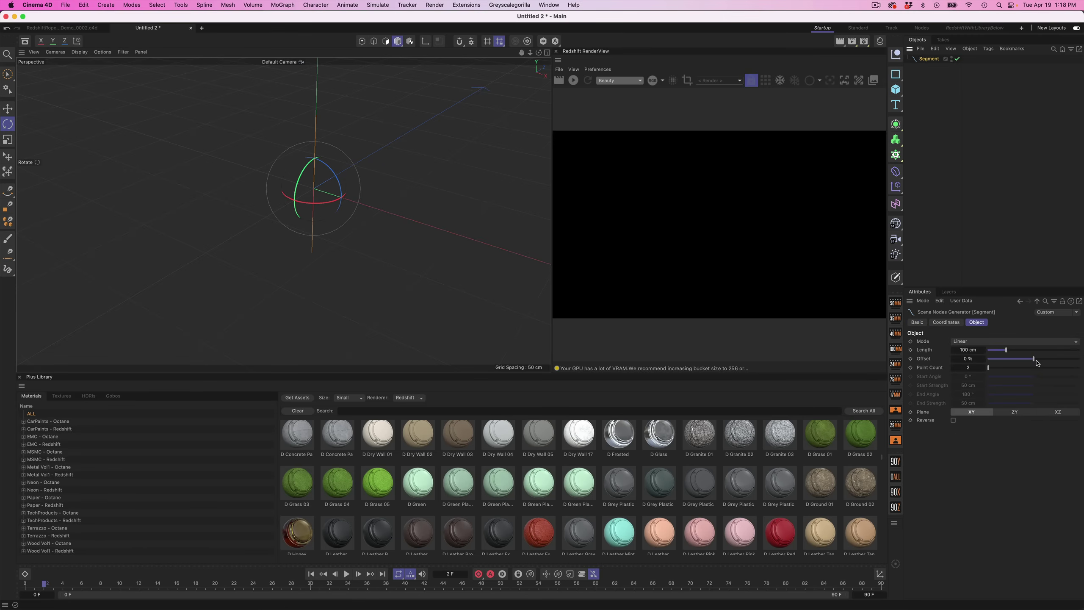
pyautogui.moveTo(1034, 359); pyautogui.dragTo(1001, 370)
pyautogui.keyDown('alt'); pyautogui.moveTo(368, 157); pyautogui.dragTo(380, 230); pyautogui.keyUp('alt')
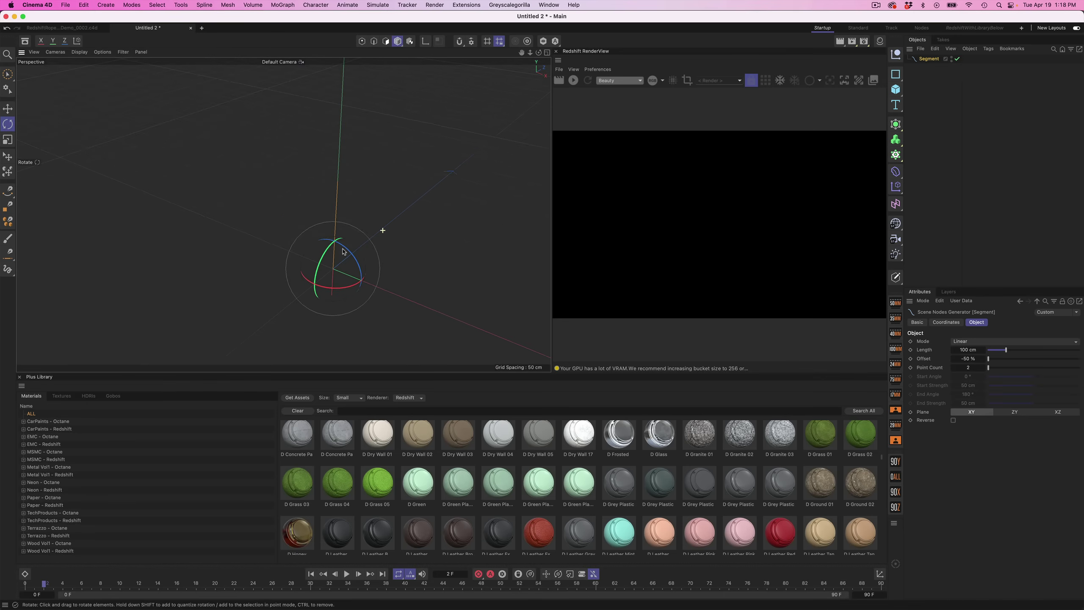
pyautogui.moveTo(985, 350); pyautogui.dragTo(1041, 351)
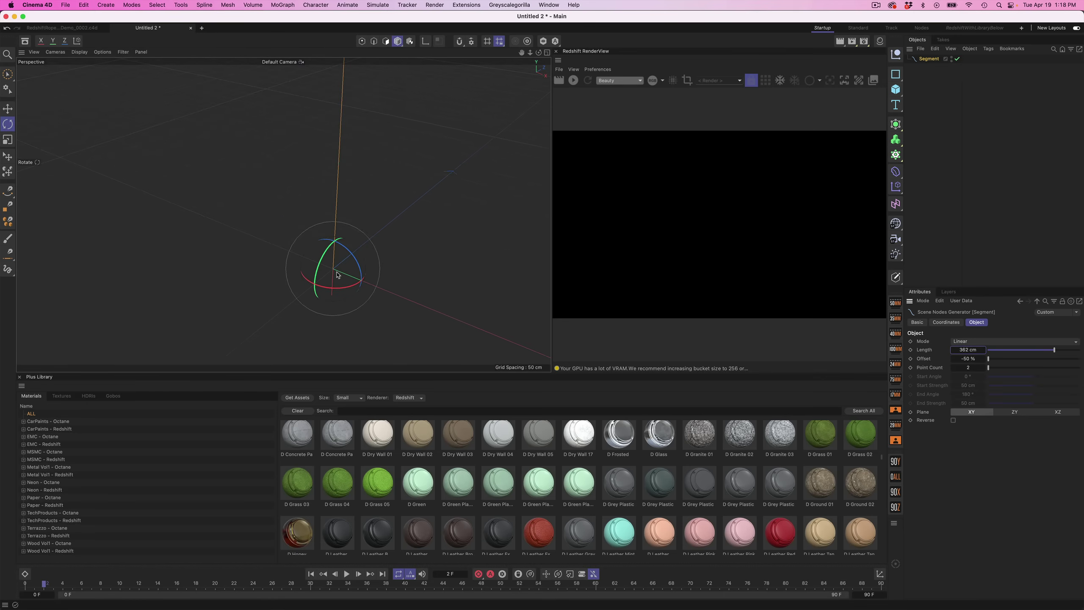
pyautogui.click(965, 350)
pyautogui.write('1000')
pyautogui.press('Return')
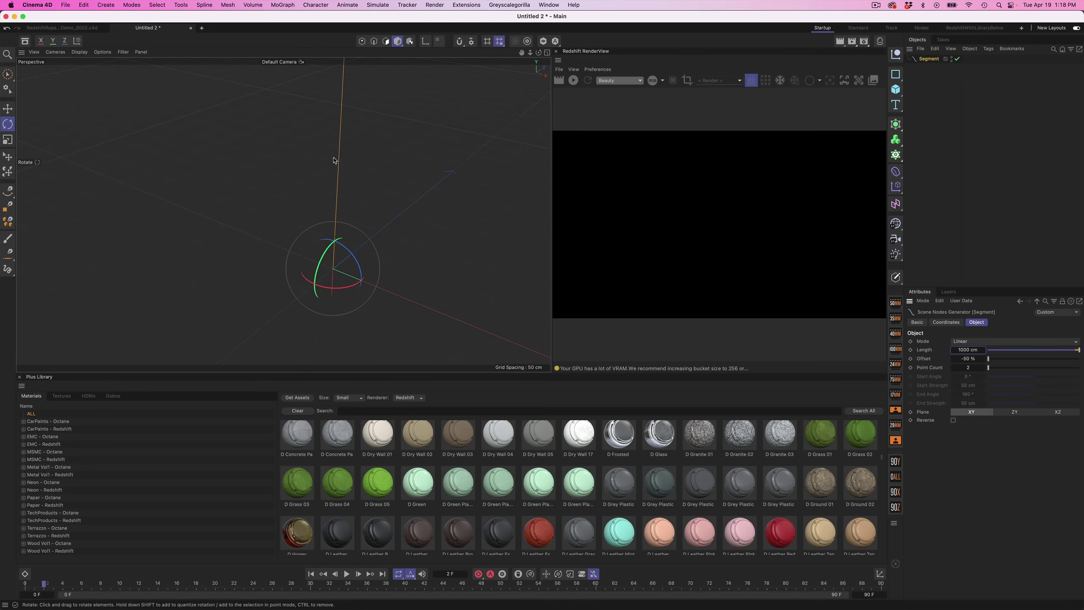
pyautogui.click(968, 367)
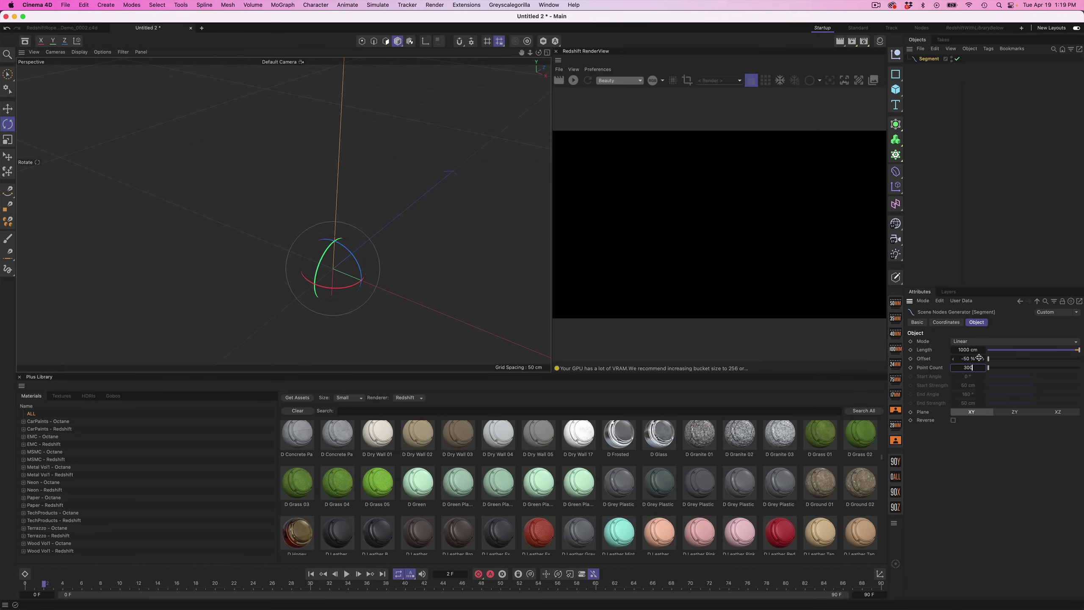
pyautogui.press('Return')
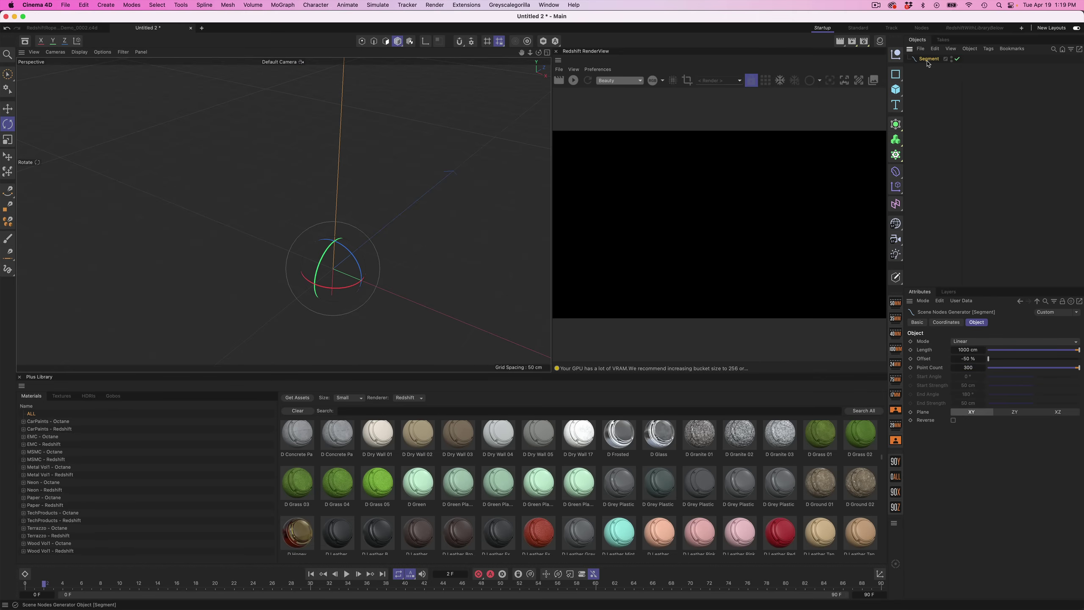
pyautogui.keyDown('alt'); pyautogui.moveTo(345, 149); pyautogui.dragTo(474, 138); pyautogui.keyUp('alt')
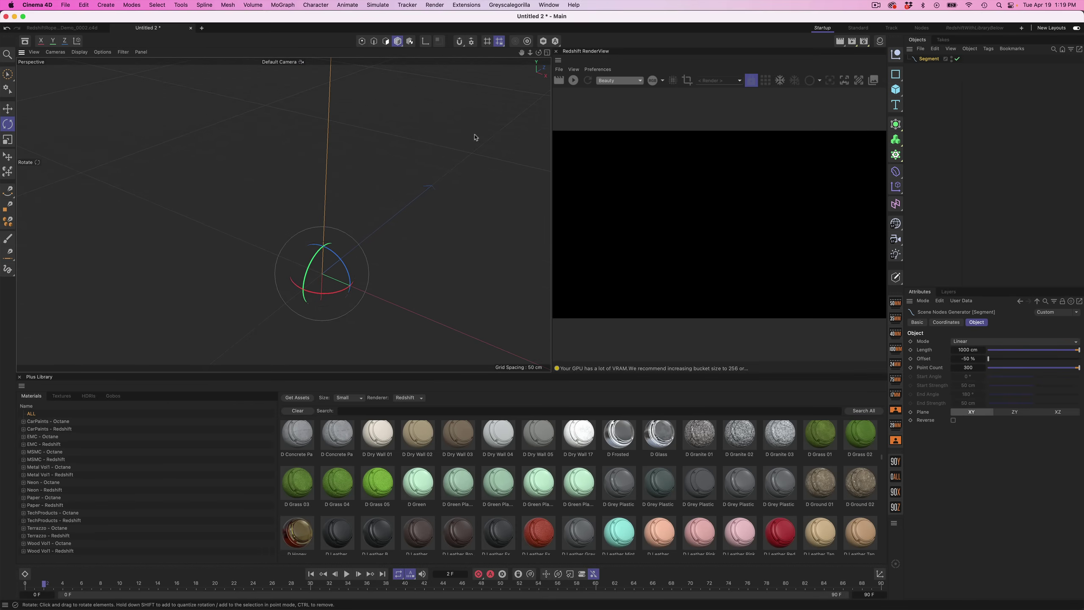
# - Add an n-Side spline and a Sweep, then place the n-Side and Segment under the Sweep
pyautogui.click(898, 79)
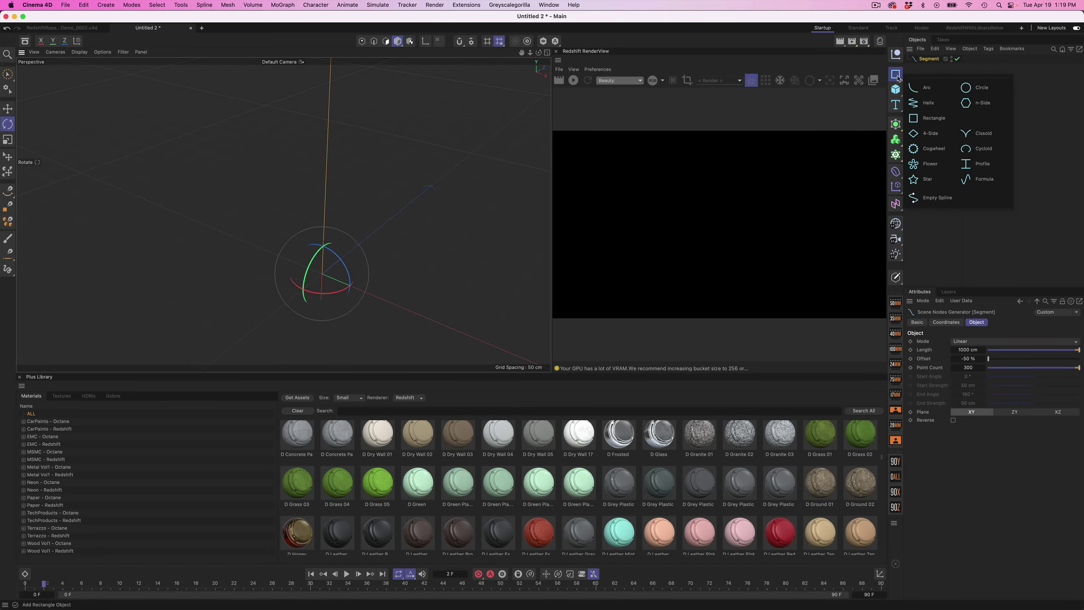
pyautogui.click(980, 107)
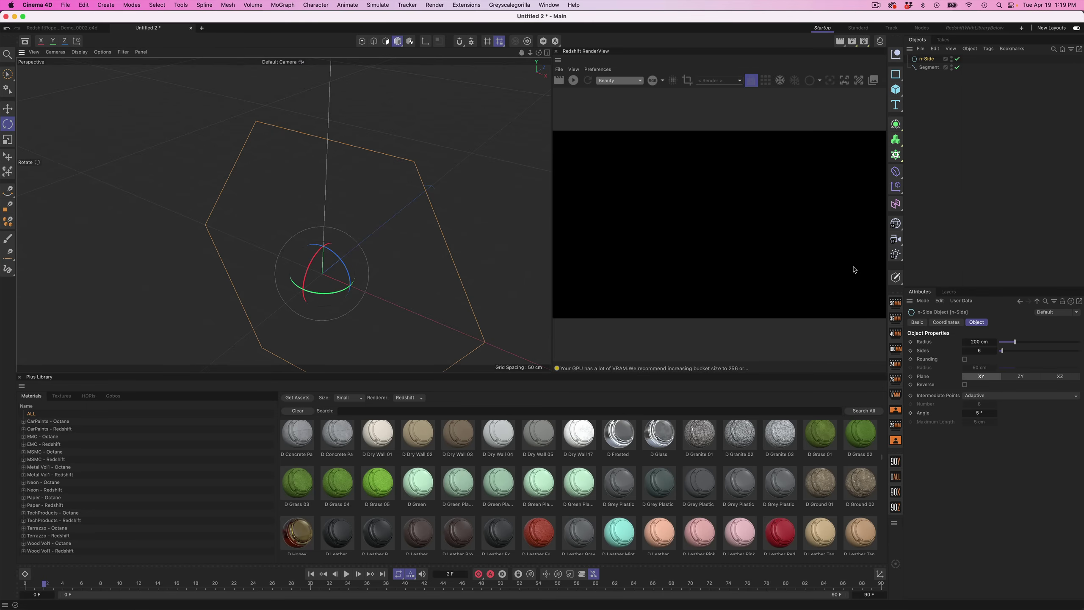
pyautogui.hotkey('shift', 'c')
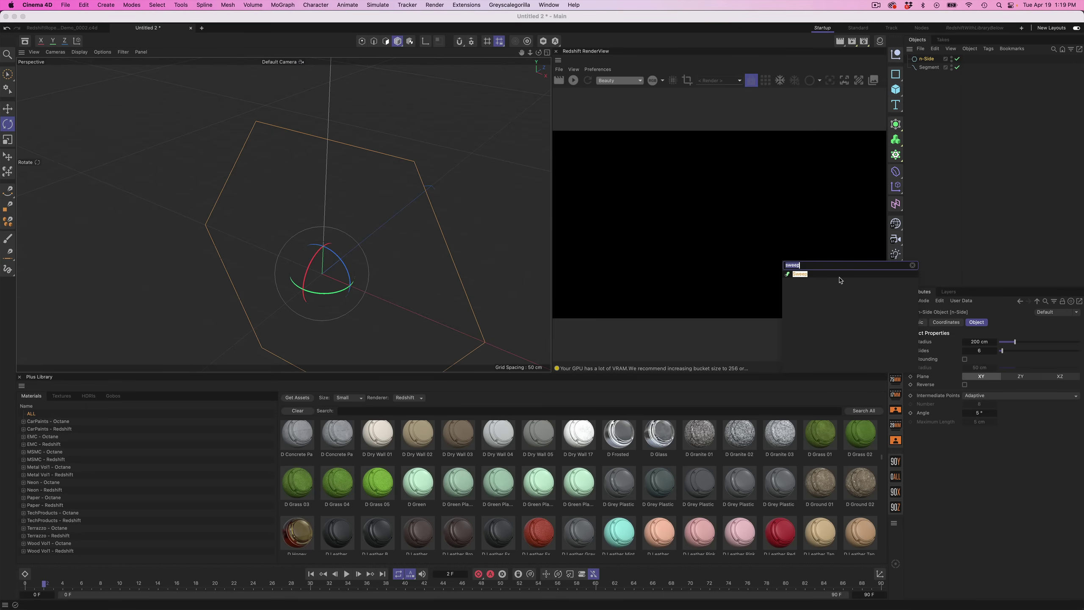
pyautogui.write('sweep')
pyautogui.click(790, 275)
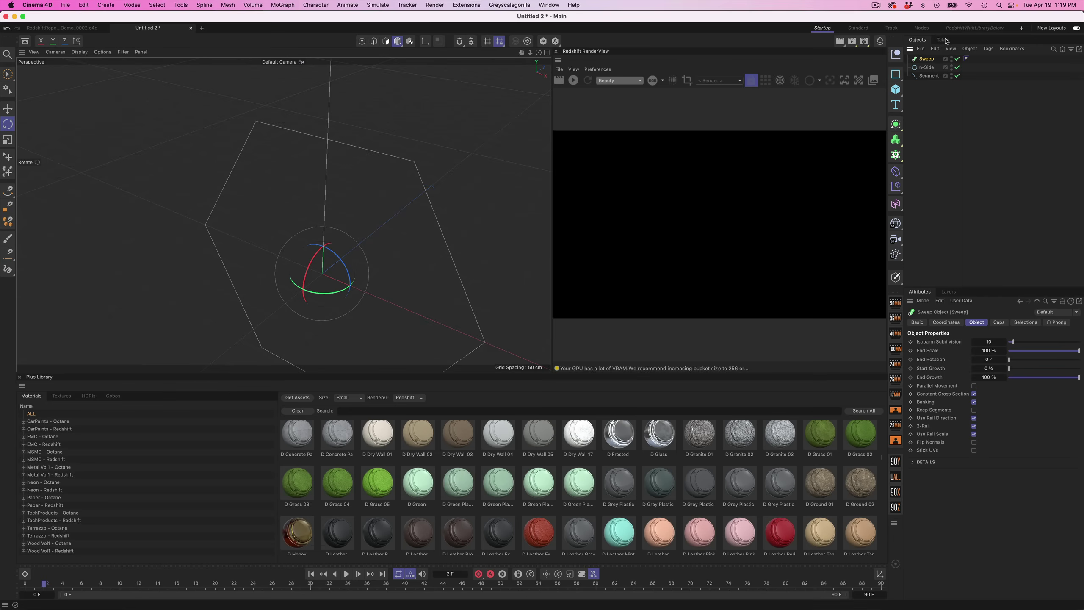
pyautogui.moveTo(931, 68); pyautogui.dragTo(933, 71)
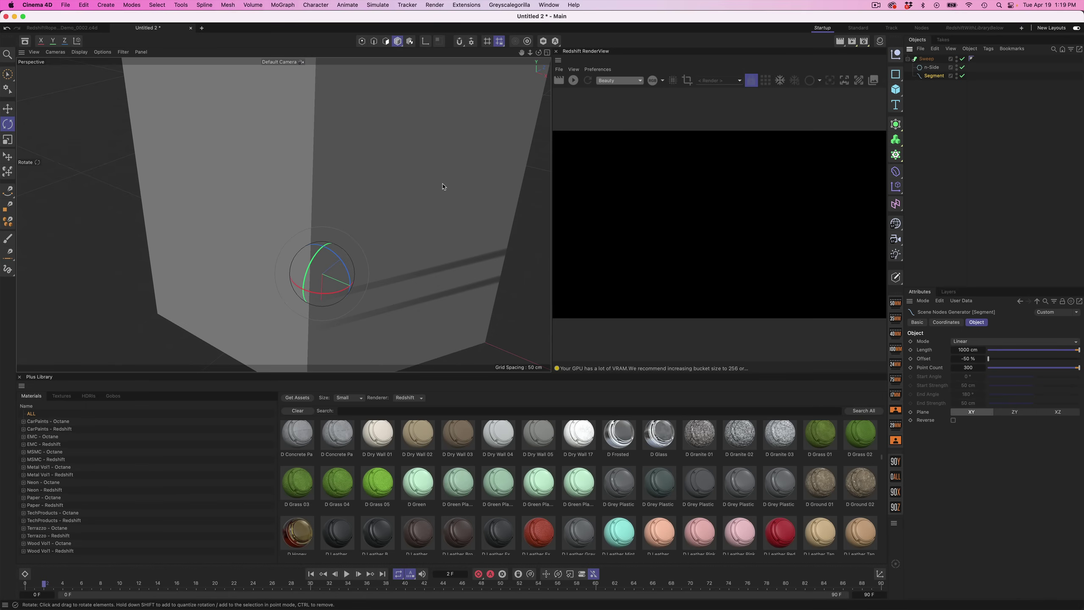
# - Set the n-Side profile's radius to 2 cm
pyautogui.click(932, 68)
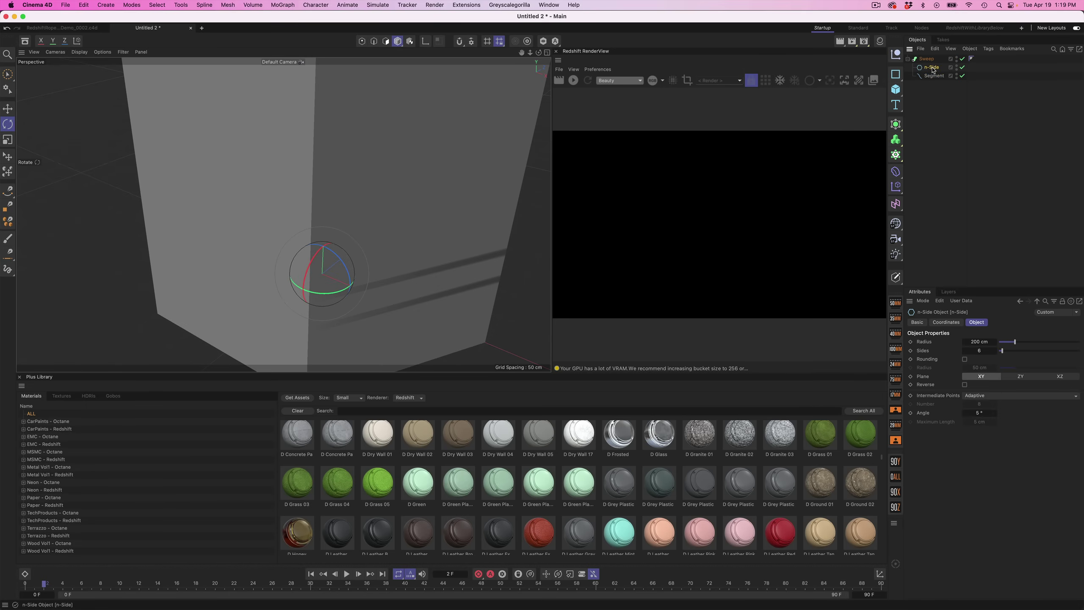
pyautogui.click(981, 342)
pyautogui.write('2')
pyautogui.press('Return')
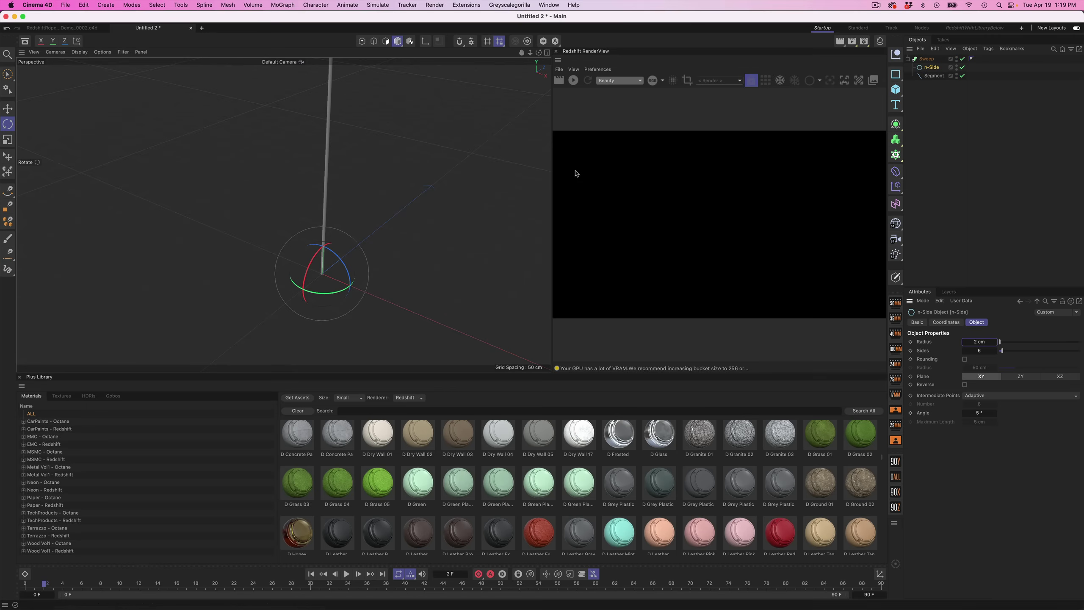
pyautogui.click(934, 75)
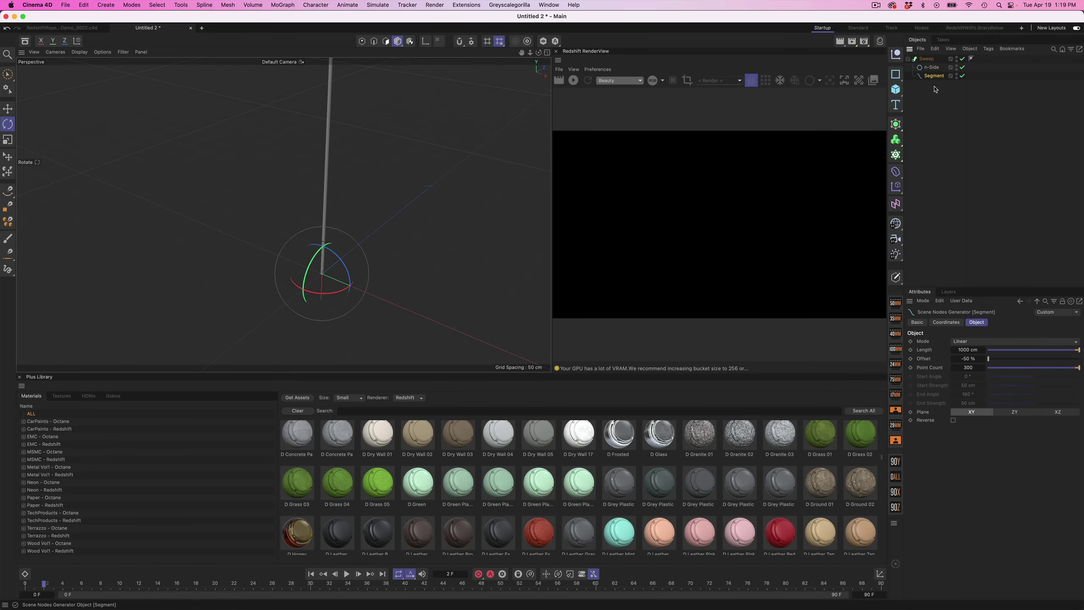
# - Change the n-Side's side count to 10 and reframe the view around the thin rod
pyautogui.click(933, 67)
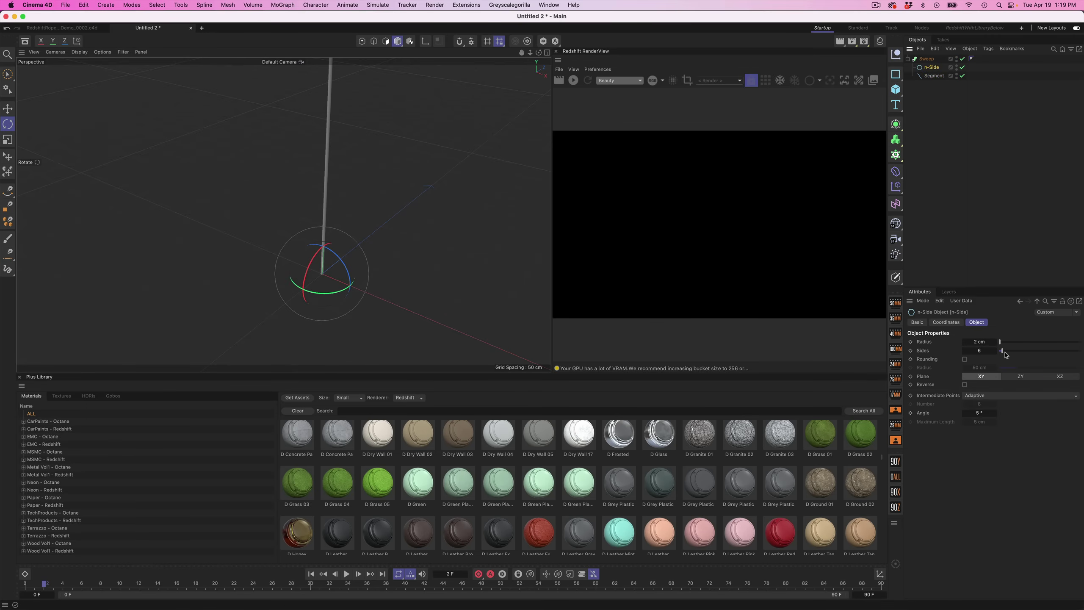
pyautogui.click(982, 350)
pyautogui.write('10')
pyautogui.click(941, 151)
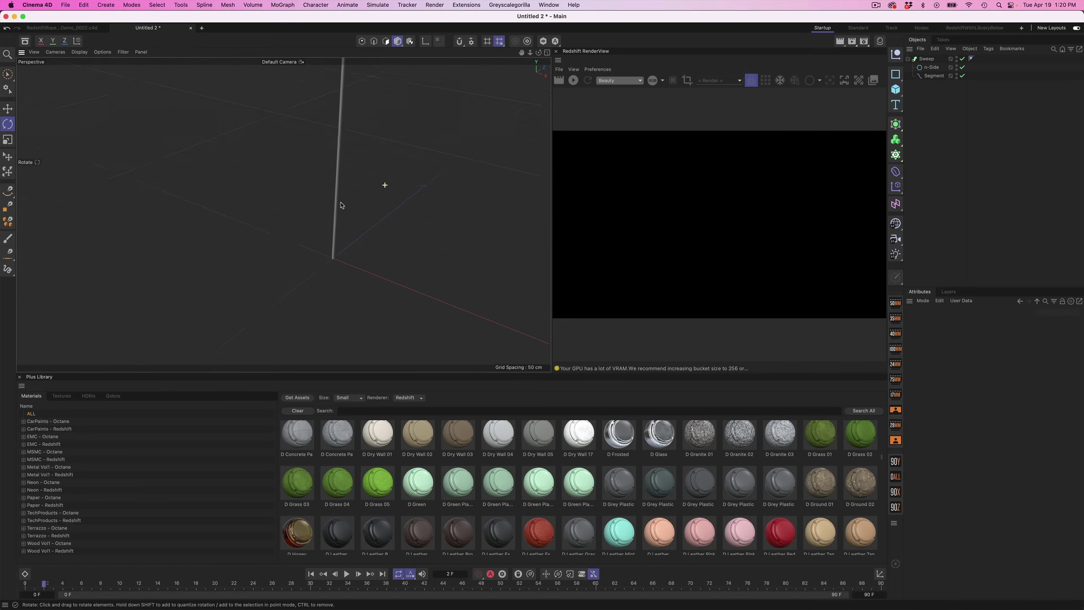
pyautogui.scroll(-5, 341, 205)
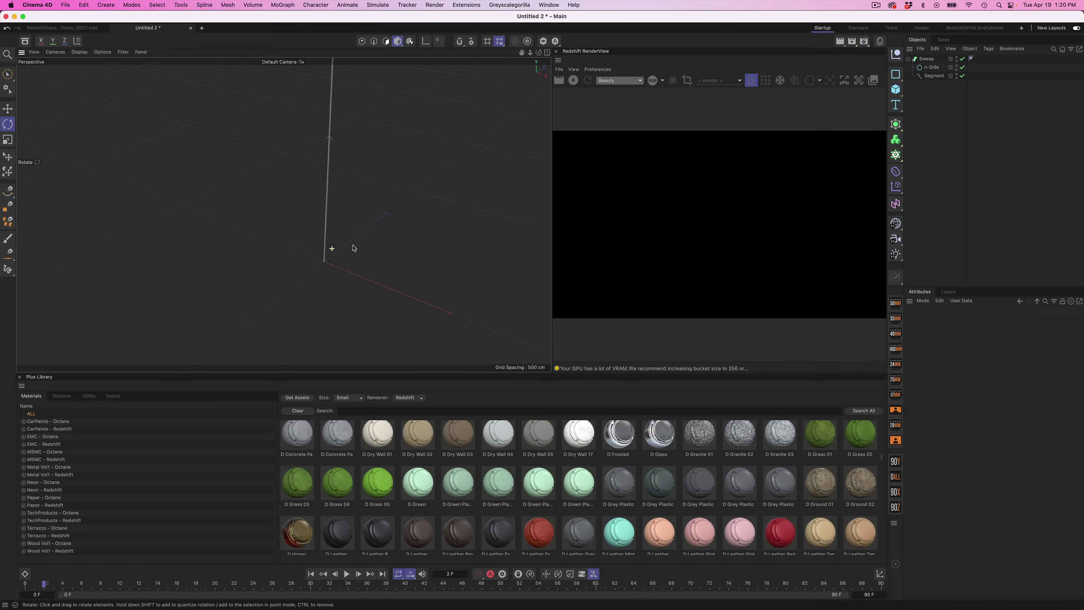
pyautogui.scroll(5, 353, 249)
pyautogui.keyDown('alt'); pyautogui.moveTo(302, 264); pyautogui.dragTo(339, 145, button='middle'); pyautogui.keyUp('alt')
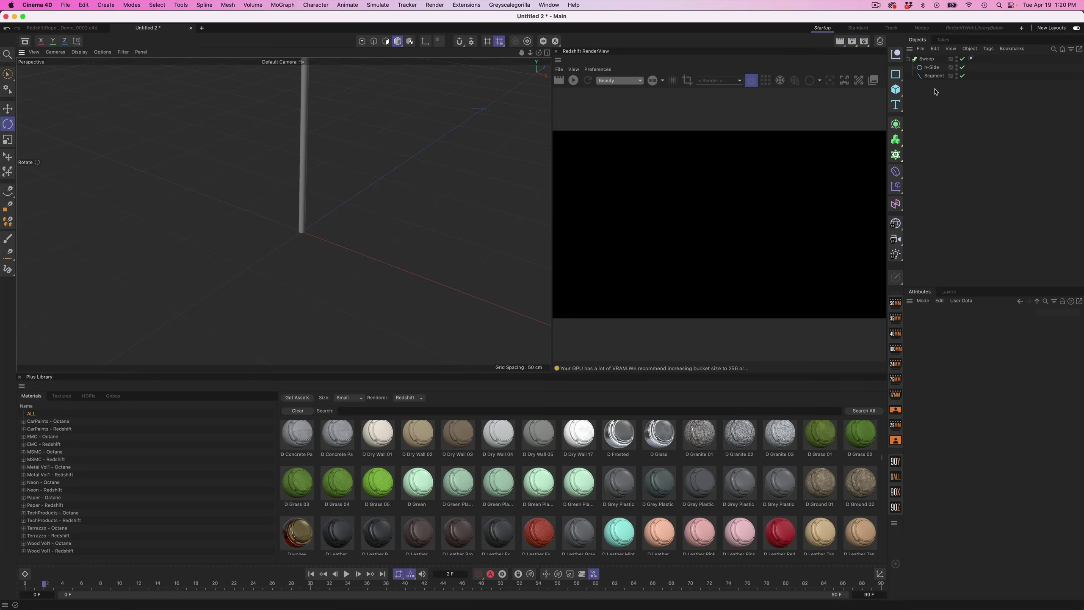
# - Add a floor Plane and move the Sweep rod up the Y axis above it
pyautogui.click(898, 95)
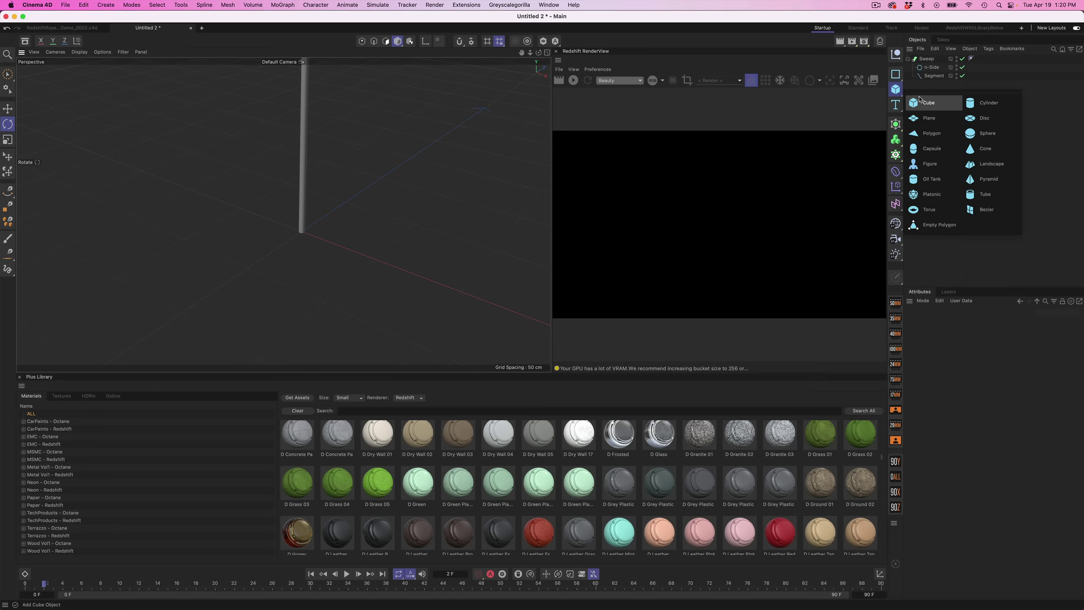
pyautogui.click(931, 119)
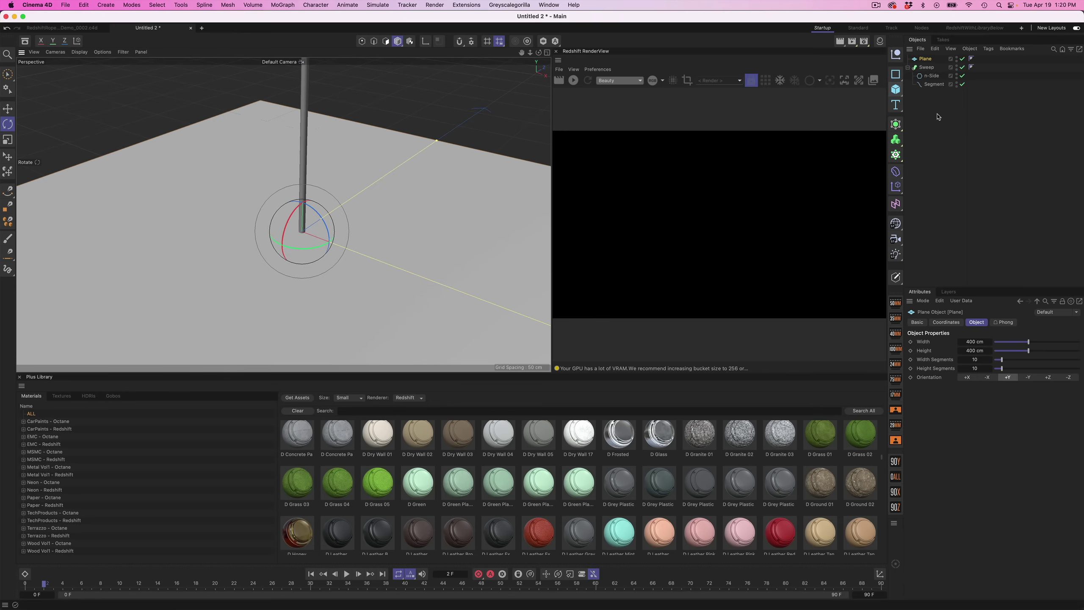
pyautogui.click(928, 67)
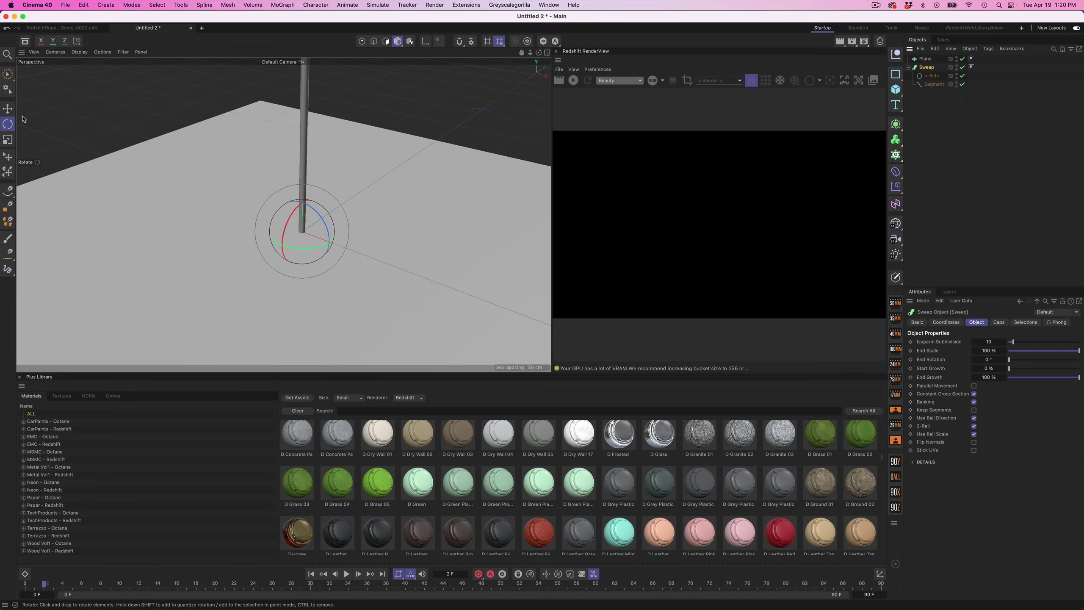
pyautogui.click(8, 109)
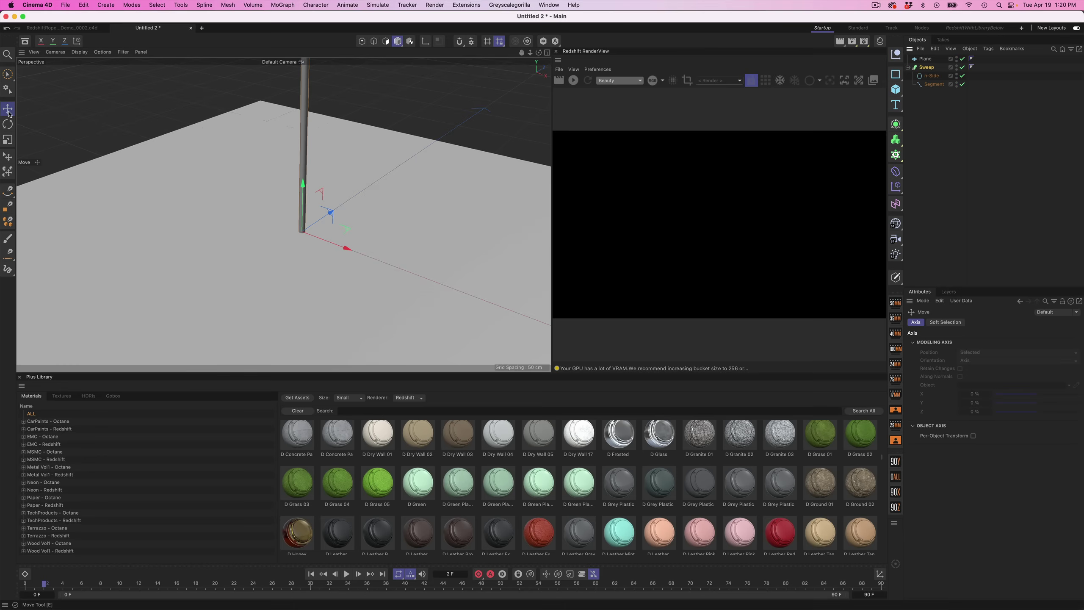
pyautogui.moveTo(304, 185); pyautogui.dragTo(305, 104)
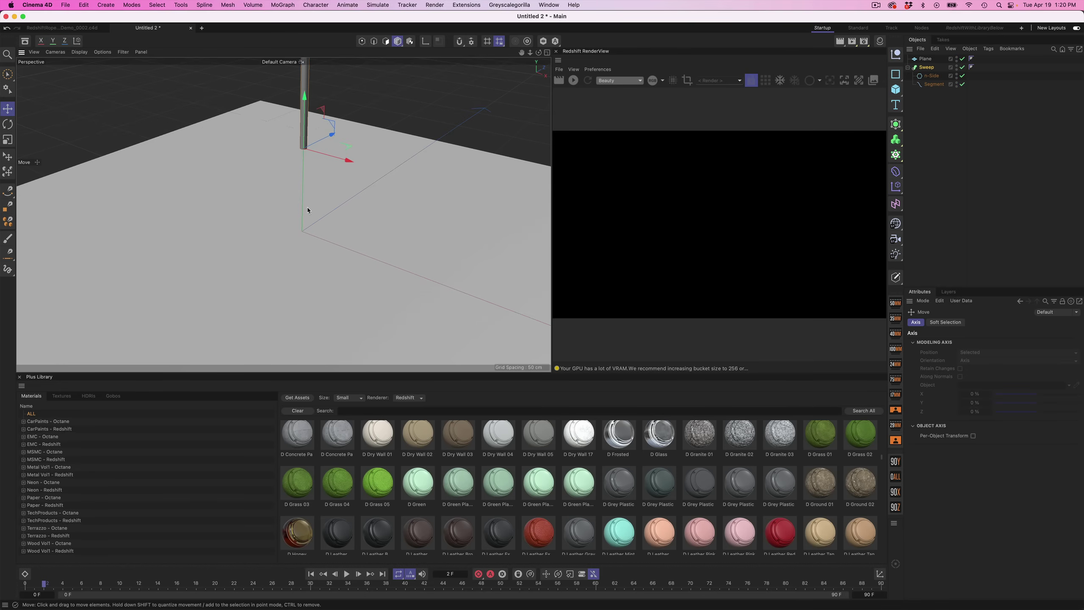
pyautogui.keyDown('alt'); pyautogui.moveTo(308, 210); pyautogui.dragTo(333, 224); pyautogui.keyUp('alt')
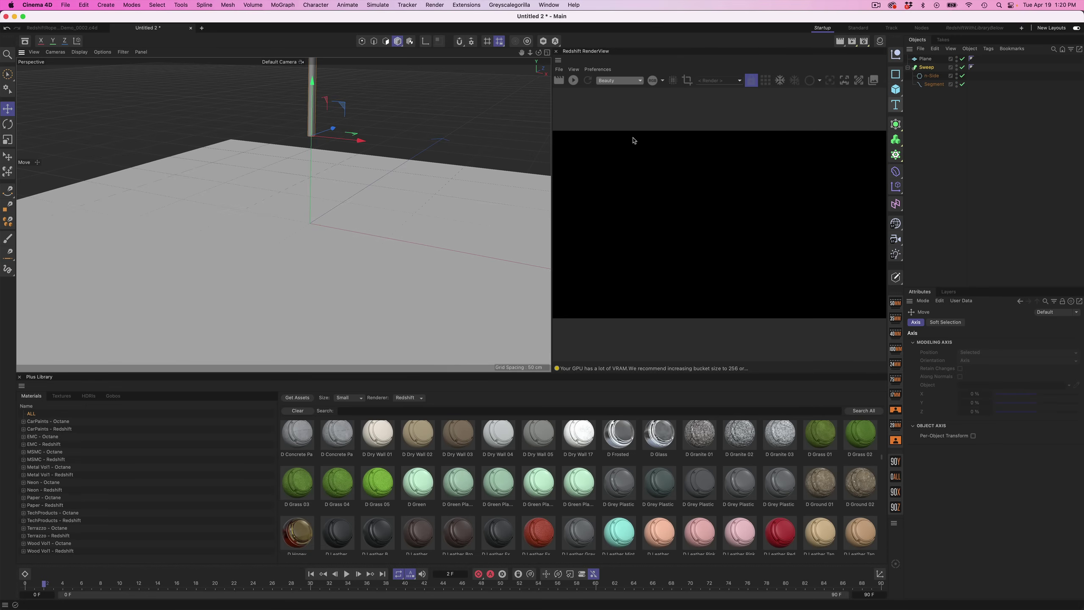
# - Select the Segment spline and show the Simulation Tags submenu
pyautogui.click(933, 85)
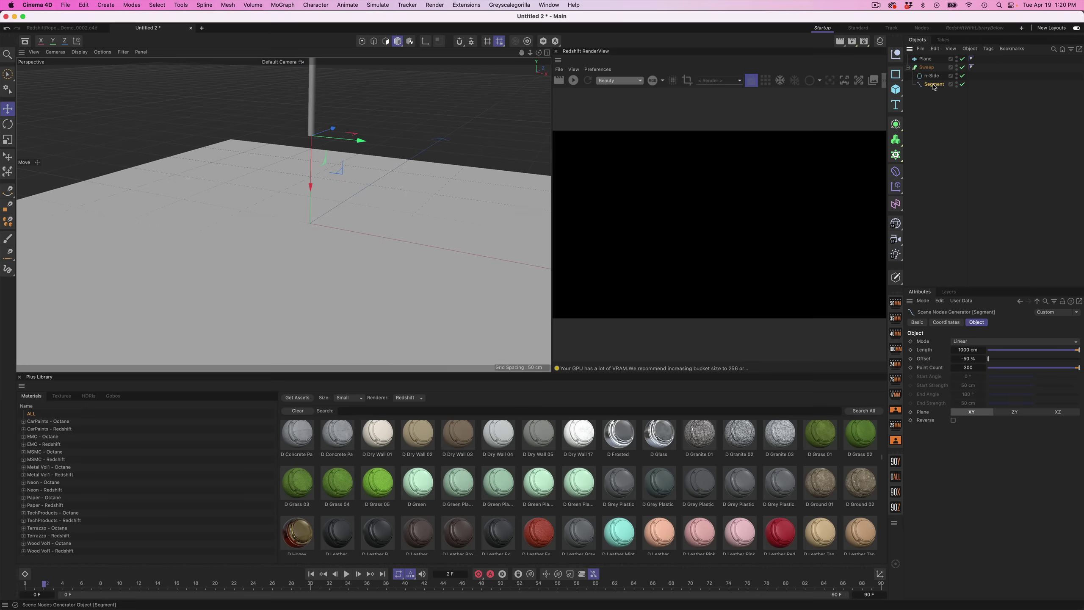
pyautogui.click(990, 49)
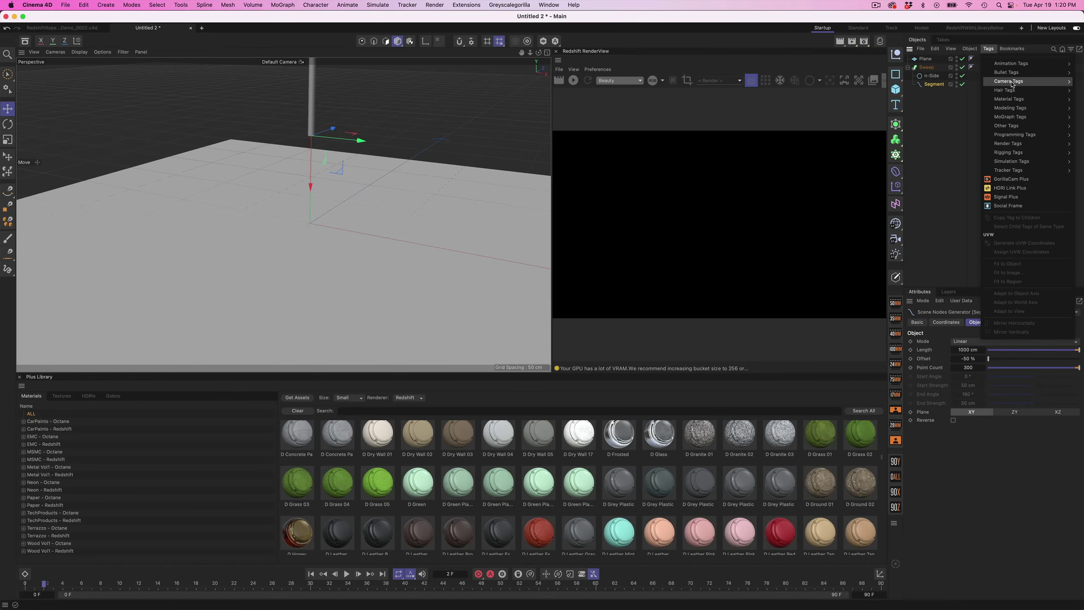
pyautogui.moveTo(1012, 76)
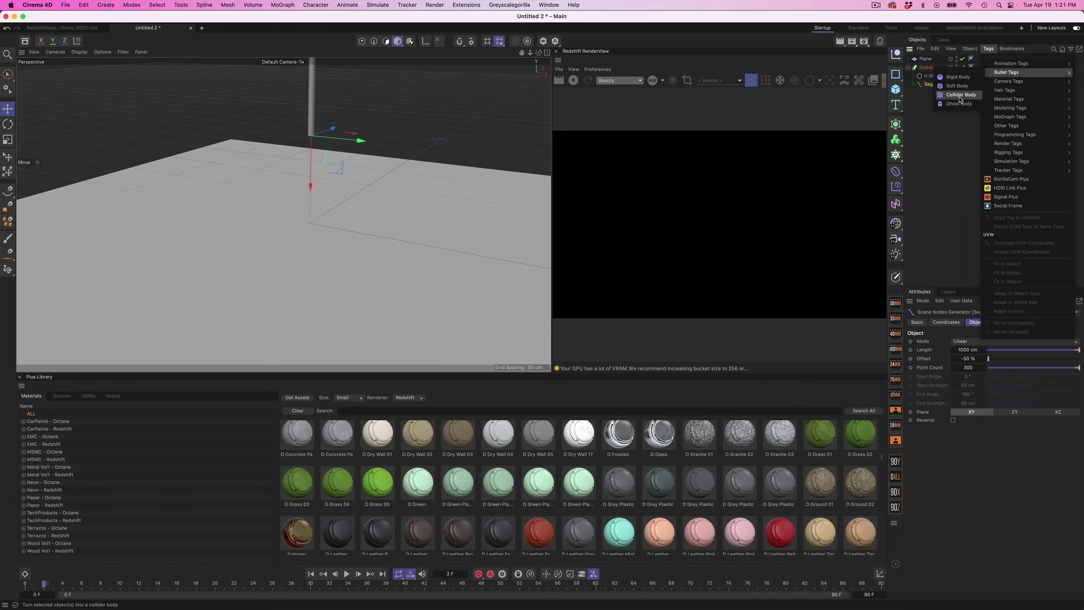
pyautogui.moveTo(1015, 161)
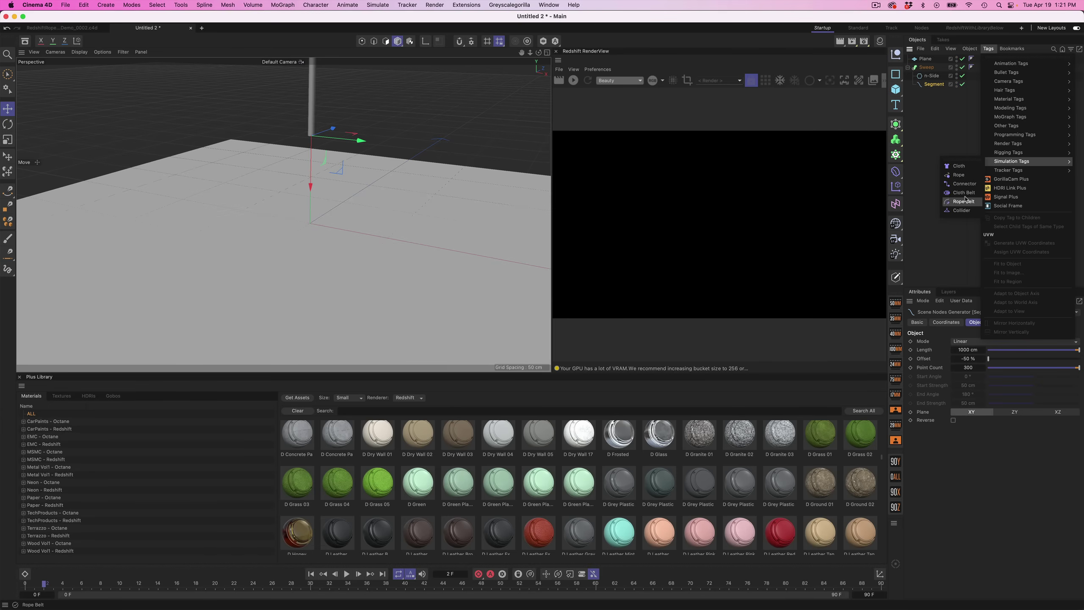
# - Add a Rope tag to the Segment, preview the fall, rewind, and select the Plane
pyautogui.click(968, 179)
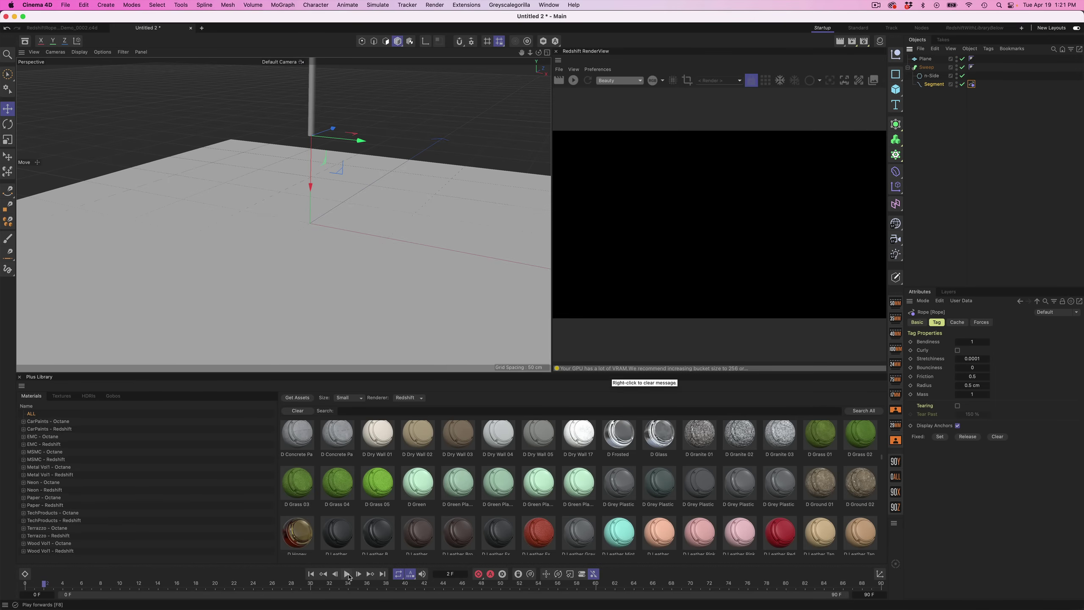
pyautogui.click(346, 574)
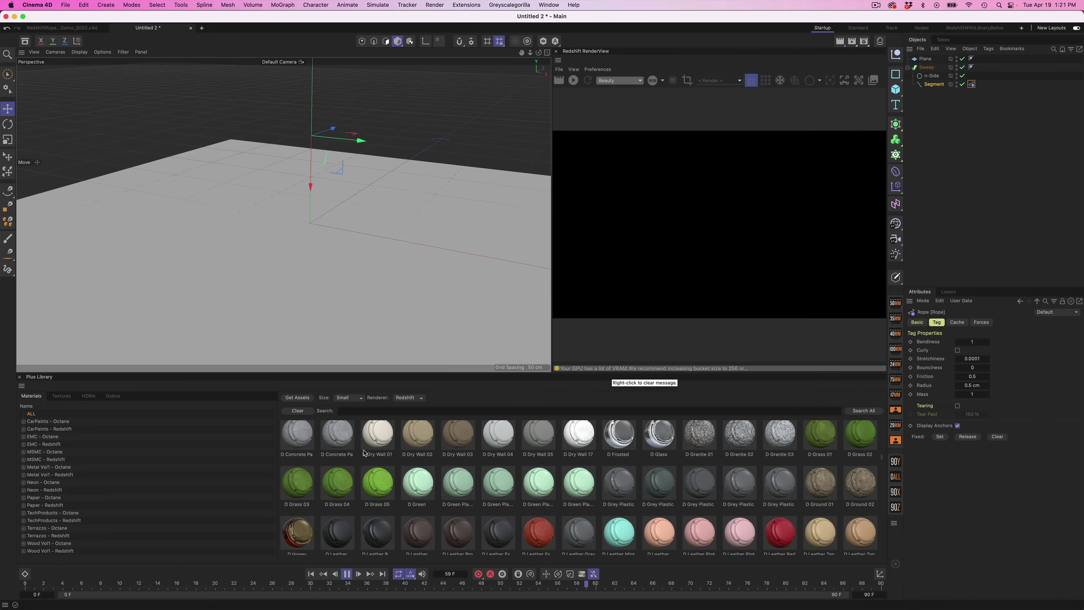
pyautogui.click(311, 574)
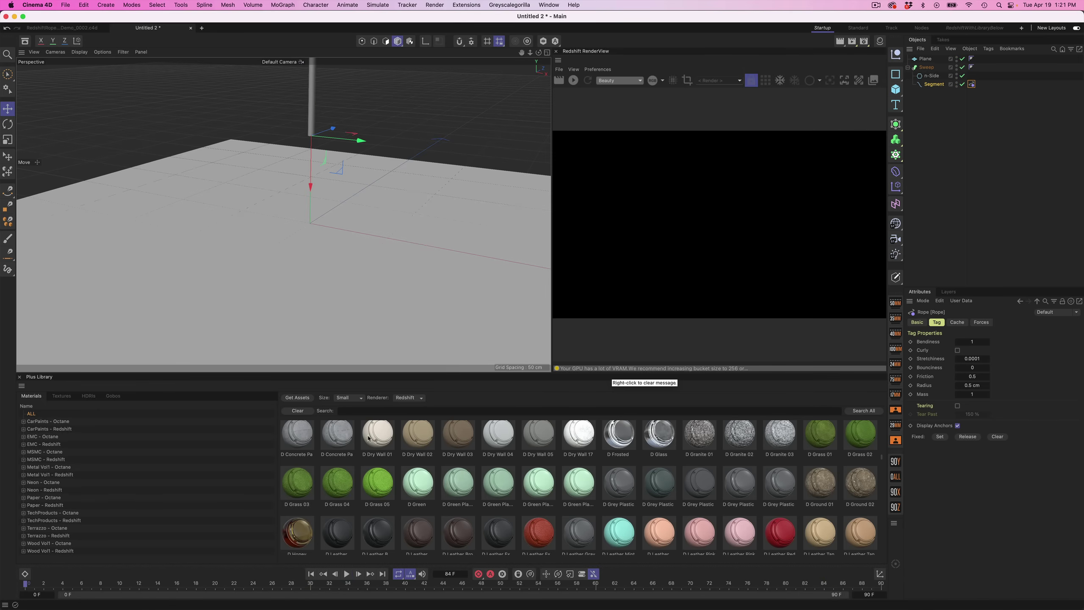
pyautogui.click(928, 60)
pyautogui.click(990, 49)
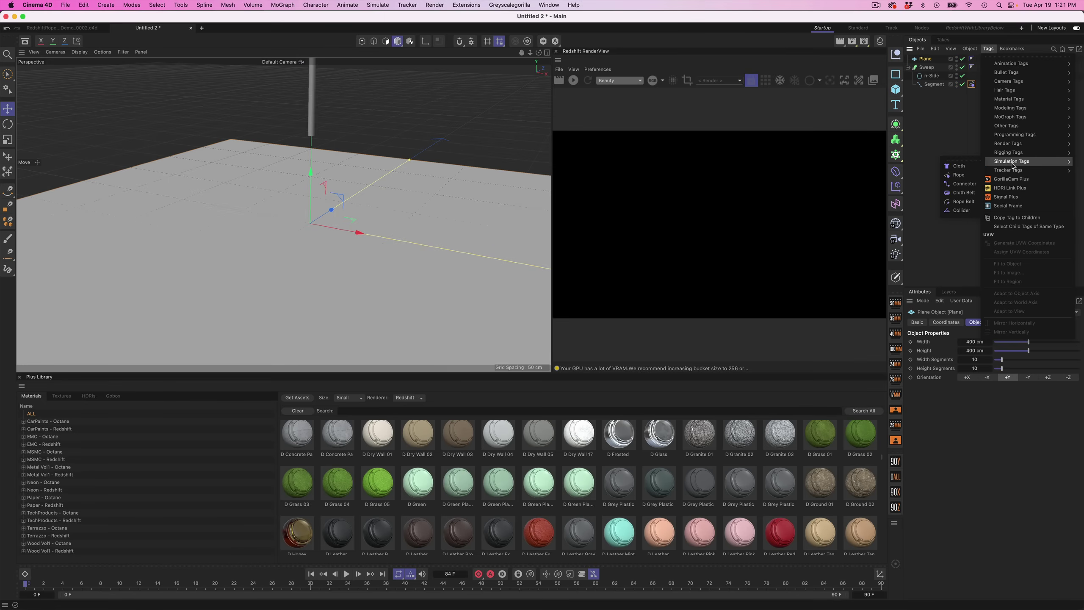
# - Give the Plane a Collider tag and play the simulation to watch the rope pile up
pyautogui.click(962, 211)
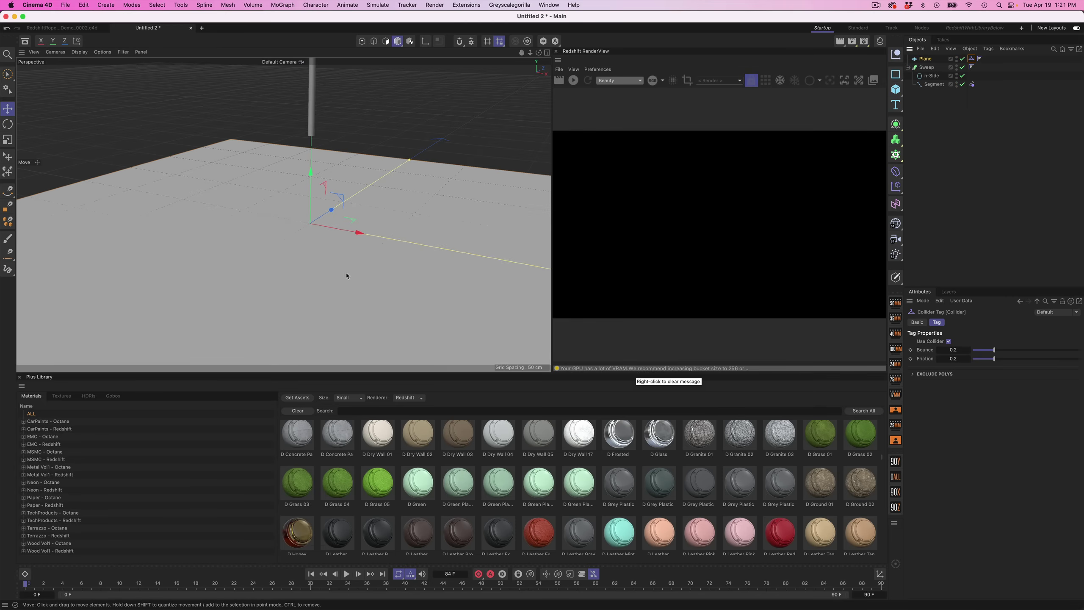
pyautogui.click(348, 576)
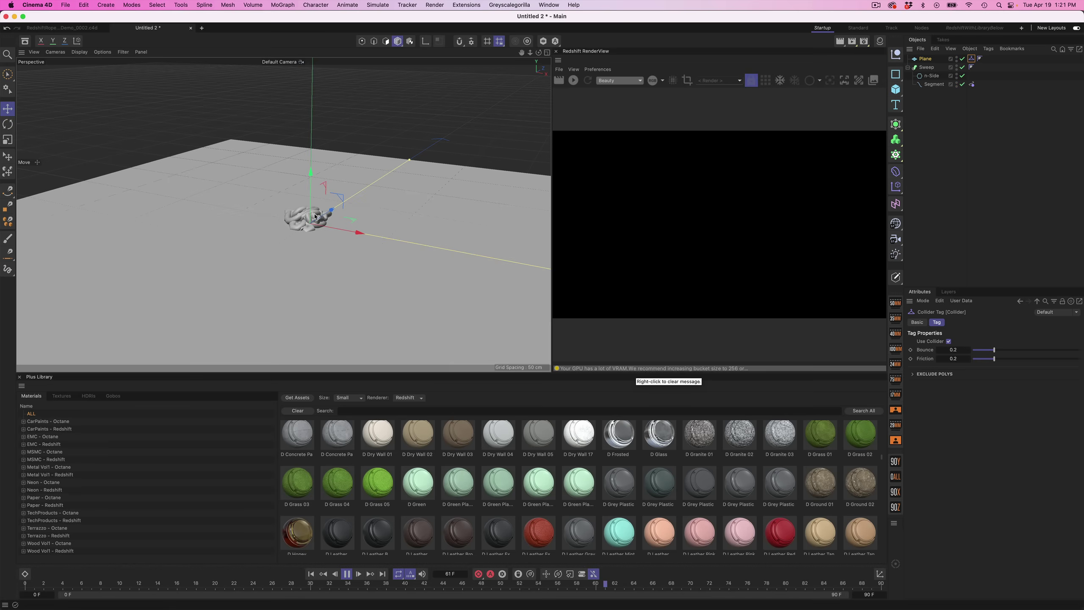
pyautogui.scroll(5, 326, 227)
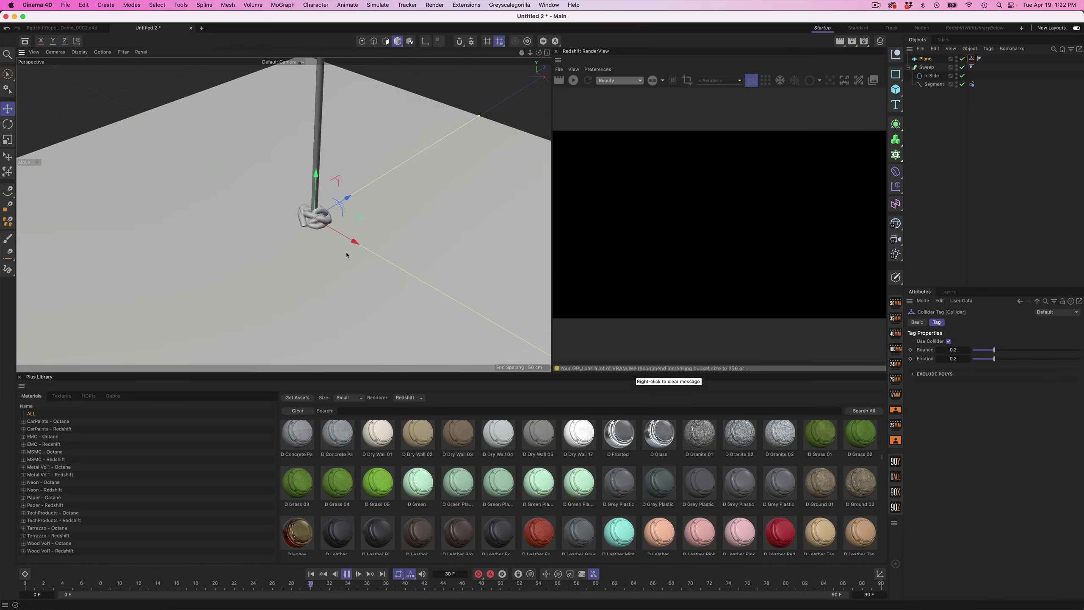
pyautogui.scroll(3, 343, 243)
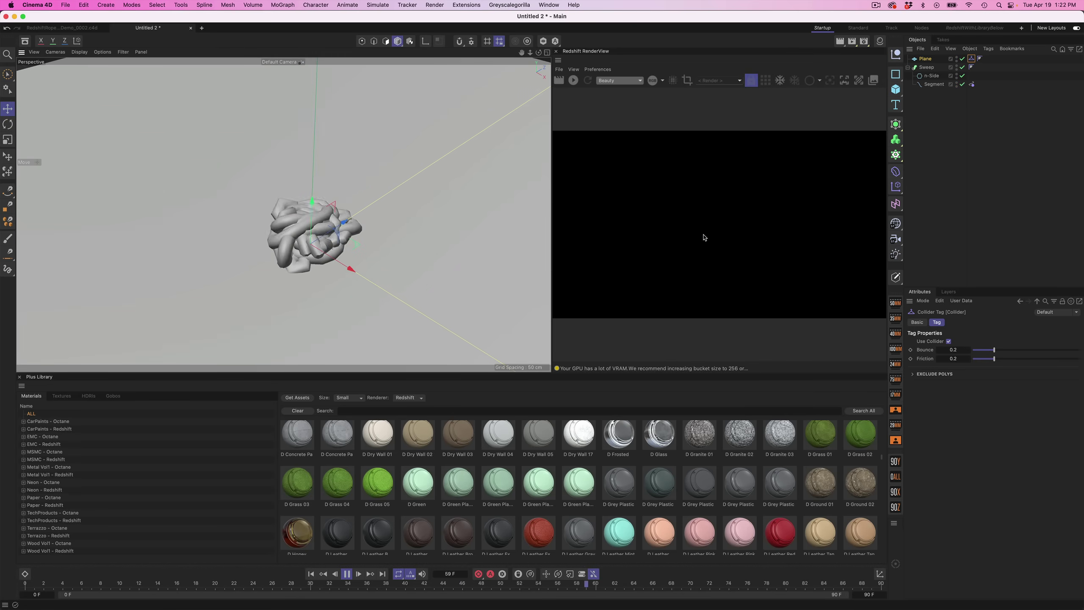
# - Set the Rope tag's Radius to 2 cm
pyautogui.click(971, 85)
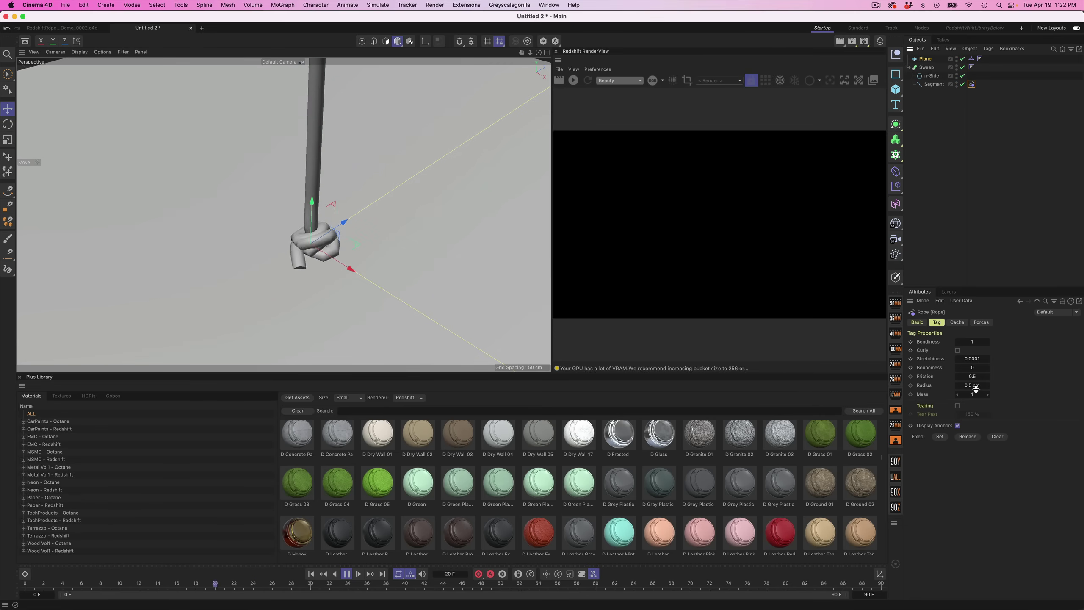
pyautogui.doubleClick(970, 386)
pyautogui.write('2')
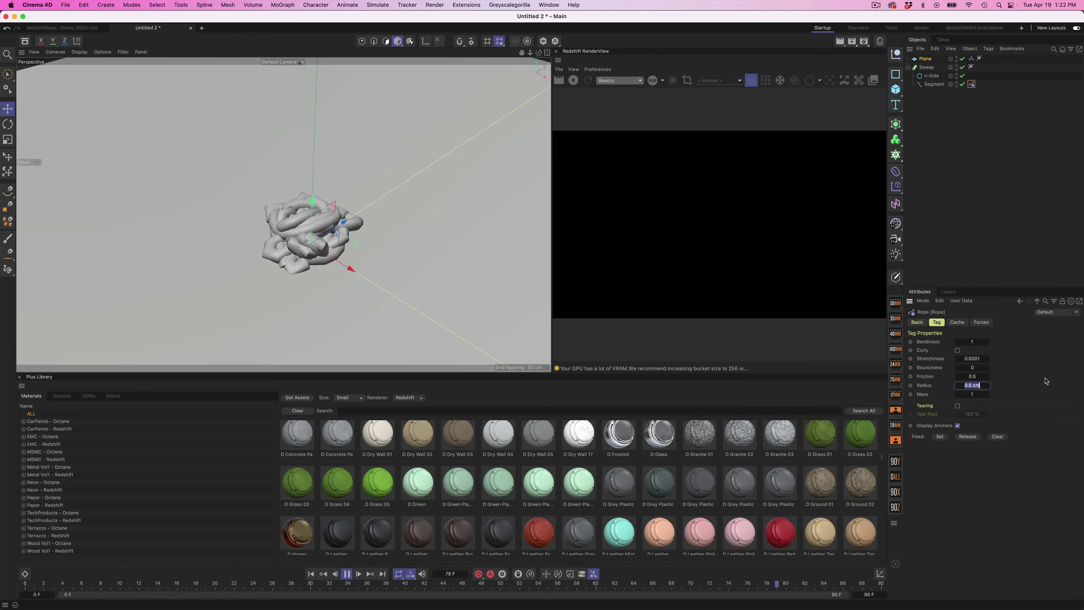
pyautogui.press('Return')
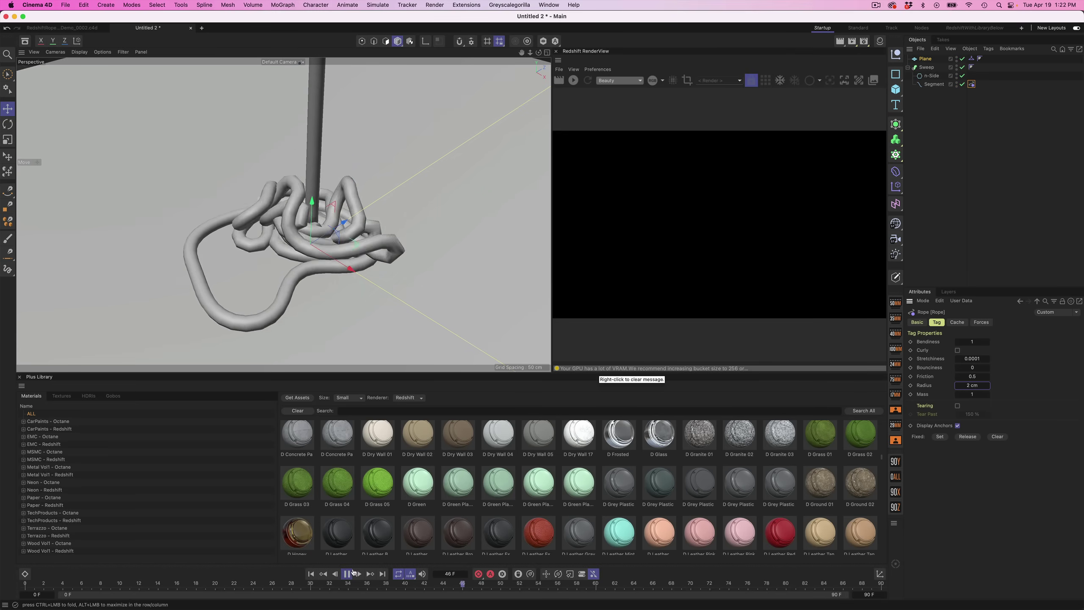
# - Stop playback and orbit around the settled noodle pile to inspect it
pyautogui.press('F8')
pyautogui.keyDown('alt'); pyautogui.moveTo(372, 260); pyautogui.dragTo(448, 245); pyautogui.keyUp('alt')
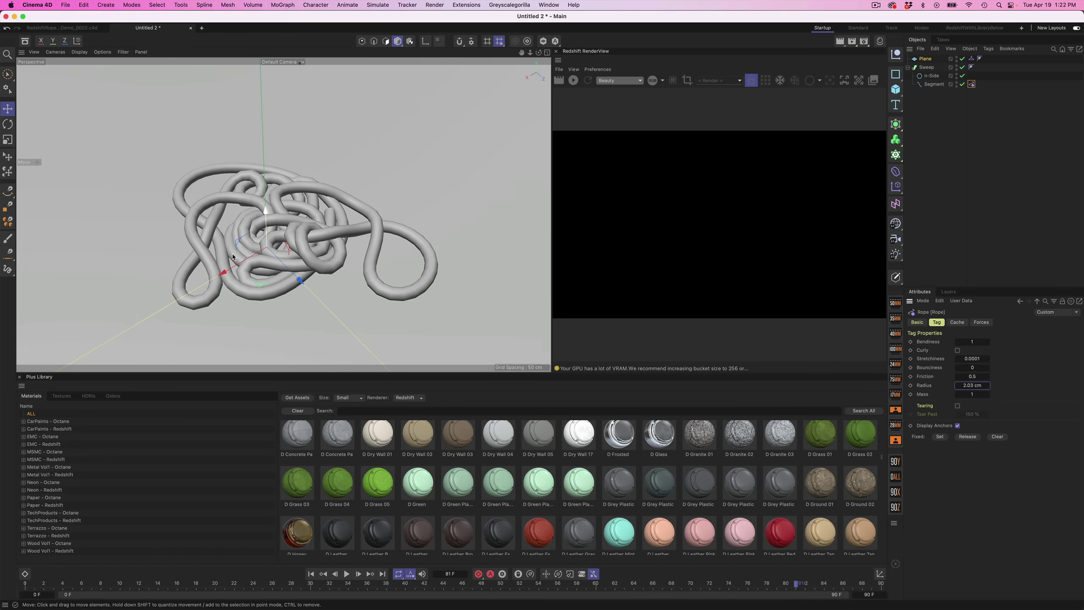
pyautogui.keyDown('alt'); pyautogui.moveTo(257, 239); pyautogui.dragTo(293, 224); pyautogui.keyUp('alt')
pyautogui.scroll(5, 311, 239)
pyautogui.scroll(-4, 292, 222)
pyautogui.scroll(2, 294, 221)
# - Rewind to frame 0, then copy and paste the Sweep and move the copy forward along Z
pyautogui.click(311, 574)
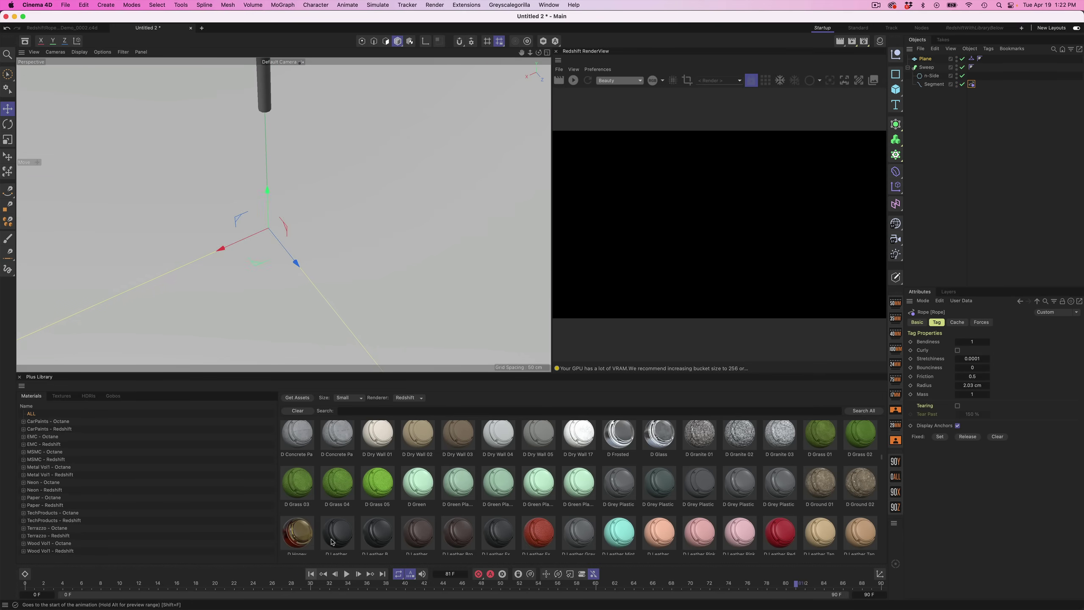
pyautogui.click(931, 67)
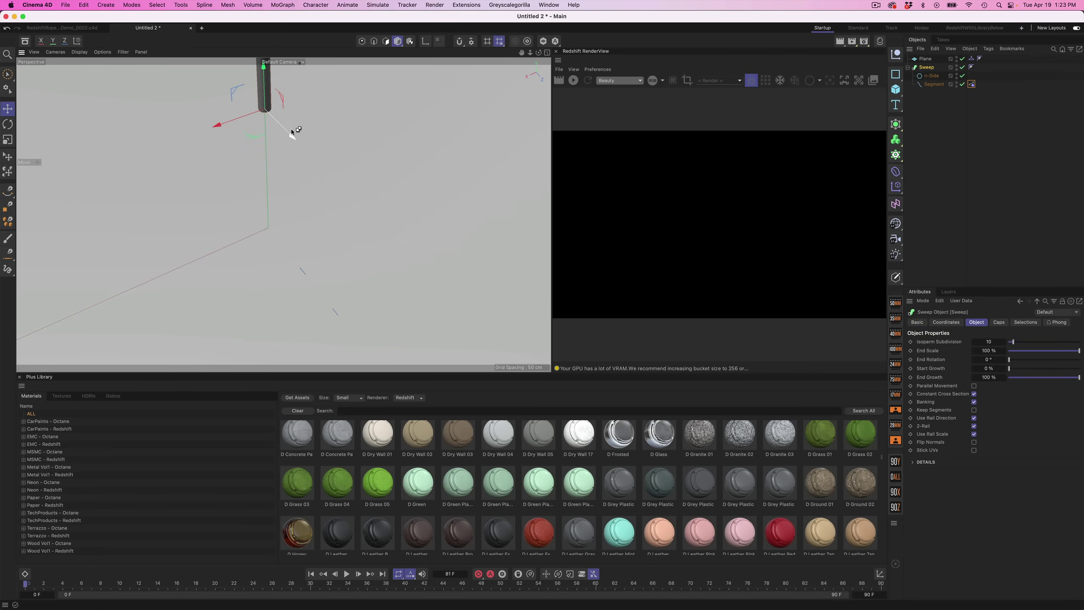
pyautogui.press('super+c')
pyautogui.press('super+v')
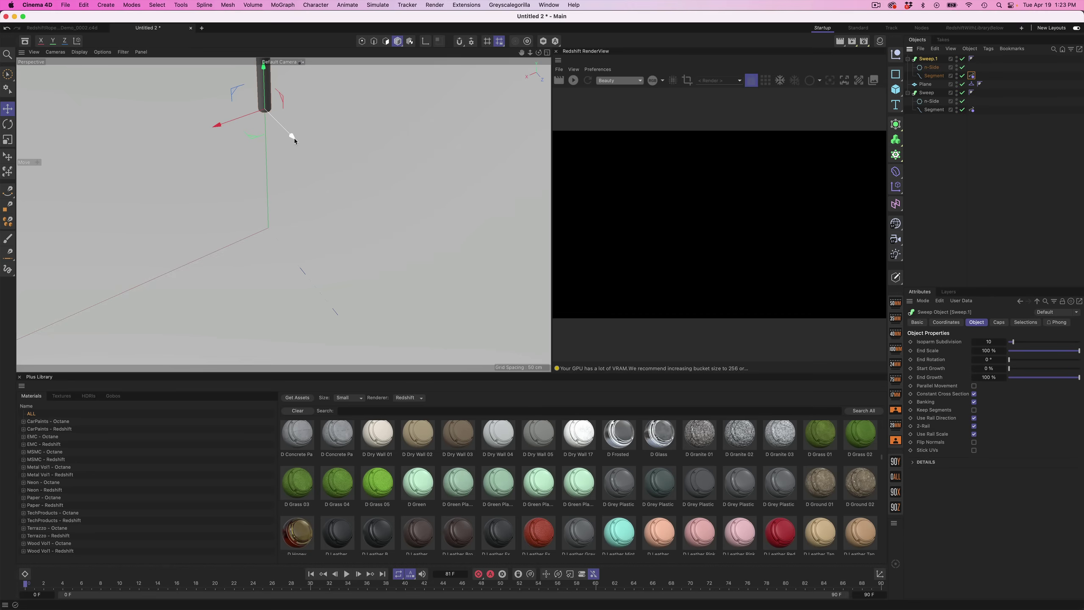
pyautogui.moveTo(294, 139); pyautogui.dragTo(432, 207)
pyautogui.scroll(-3, 485, 308)
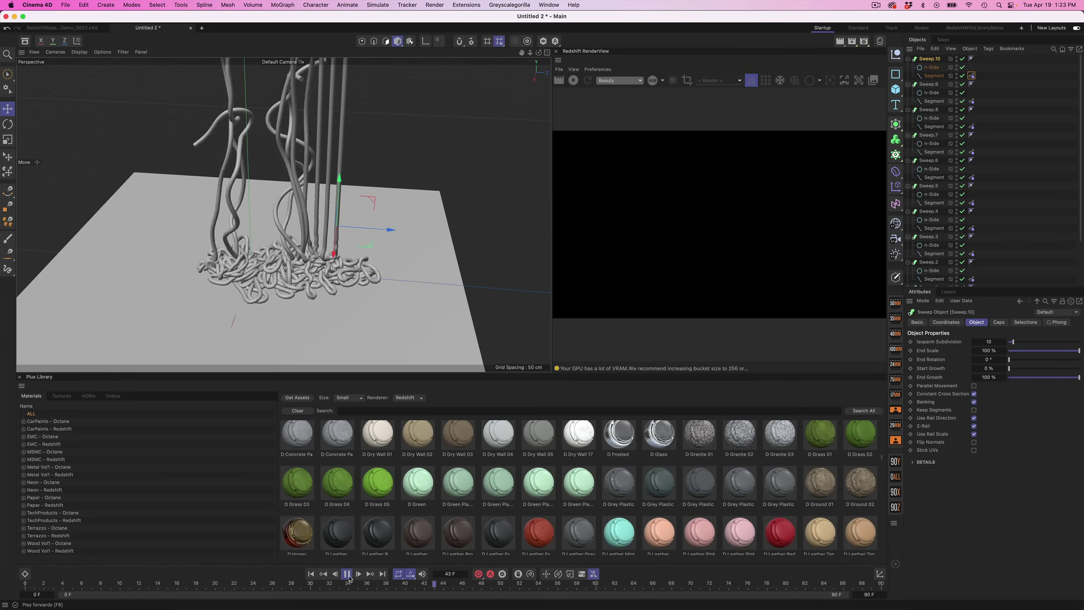
# - Rewind the rope simulation and shift Sweep.3 (42.36 cm) and Sweep.2 left along X
pyautogui.press('F8')
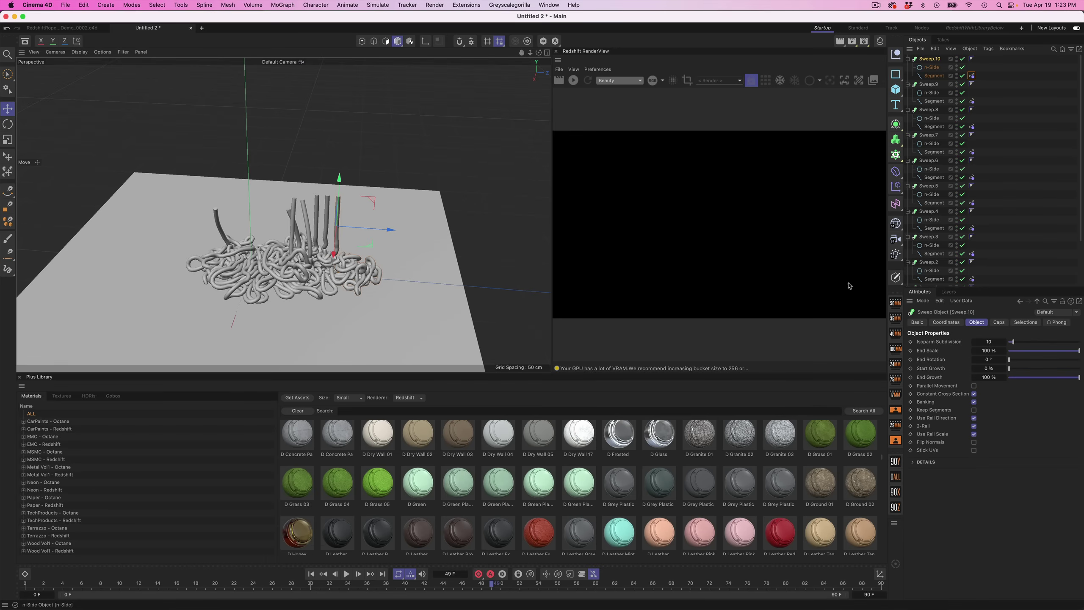
pyautogui.hotkey('shift', 'f')
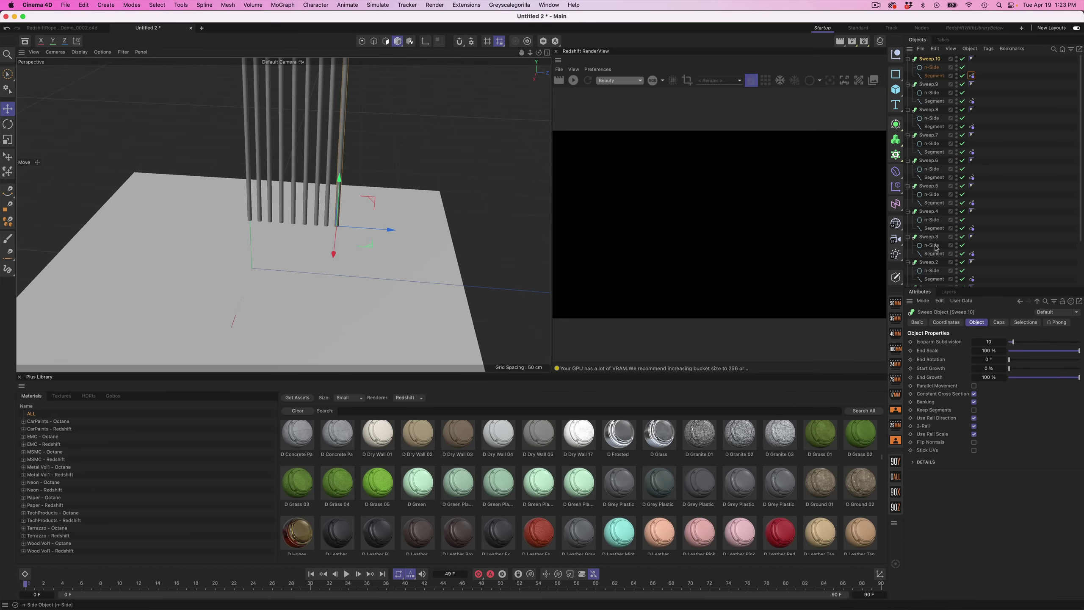
pyautogui.click(930, 237)
pyautogui.moveTo(326, 227); pyautogui.dragTo(259, 227)
pyautogui.click(260, 213)
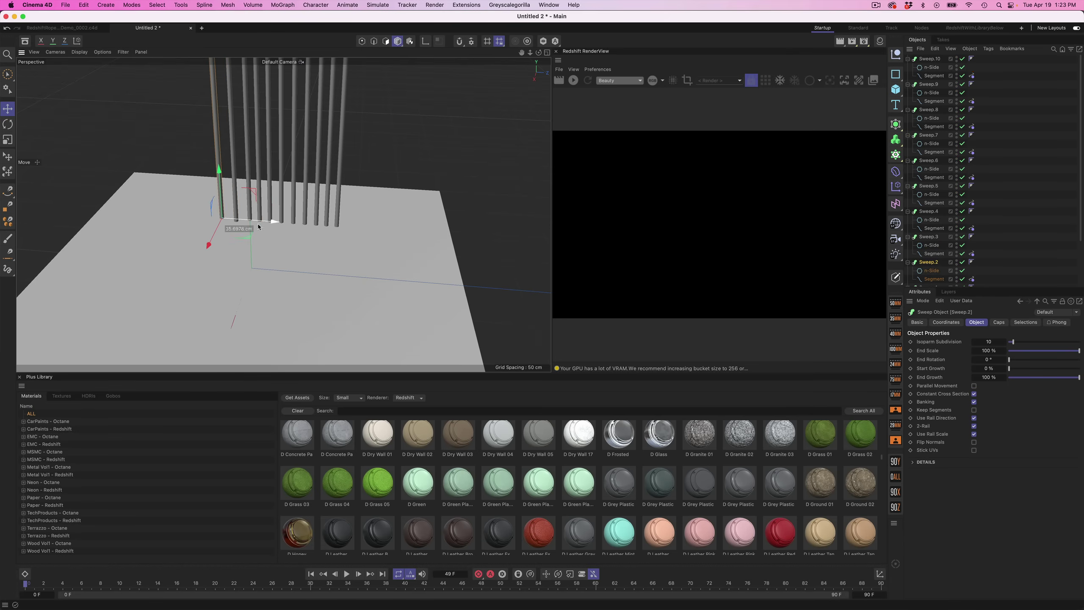
# - Replay the Rope drop to frame 86, view the pile from above, and check Sweep.6's Rope tag
pyautogui.click(319, 570)
pyautogui.click(346, 573)
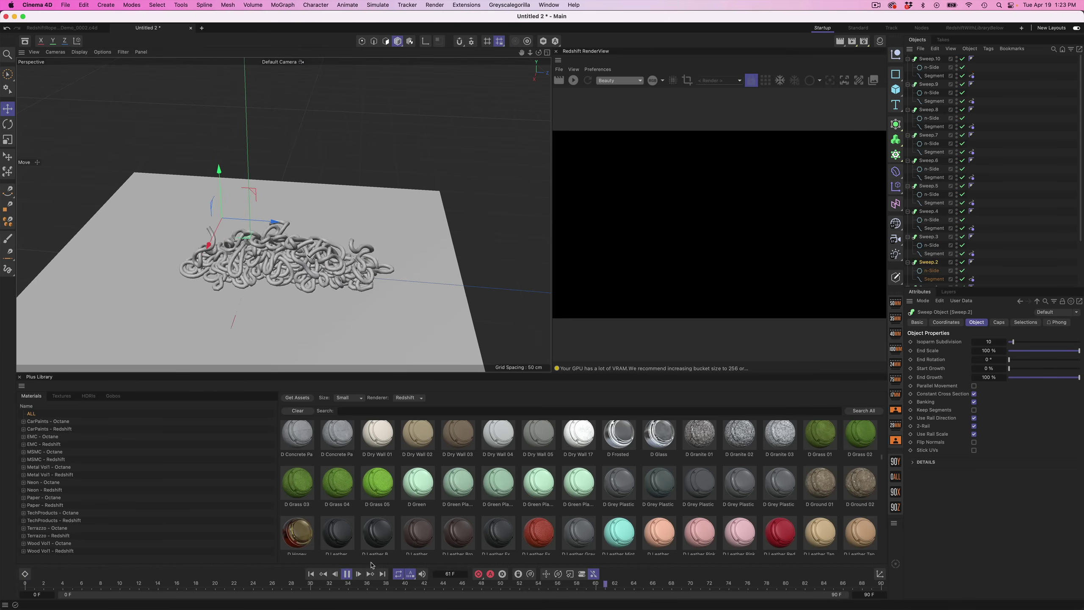
pyautogui.click(348, 574)
pyautogui.keyDown('alt'); pyautogui.moveTo(337, 214); pyautogui.dragTo(362, 251); pyautogui.keyUp('alt')
pyautogui.click(971, 177)
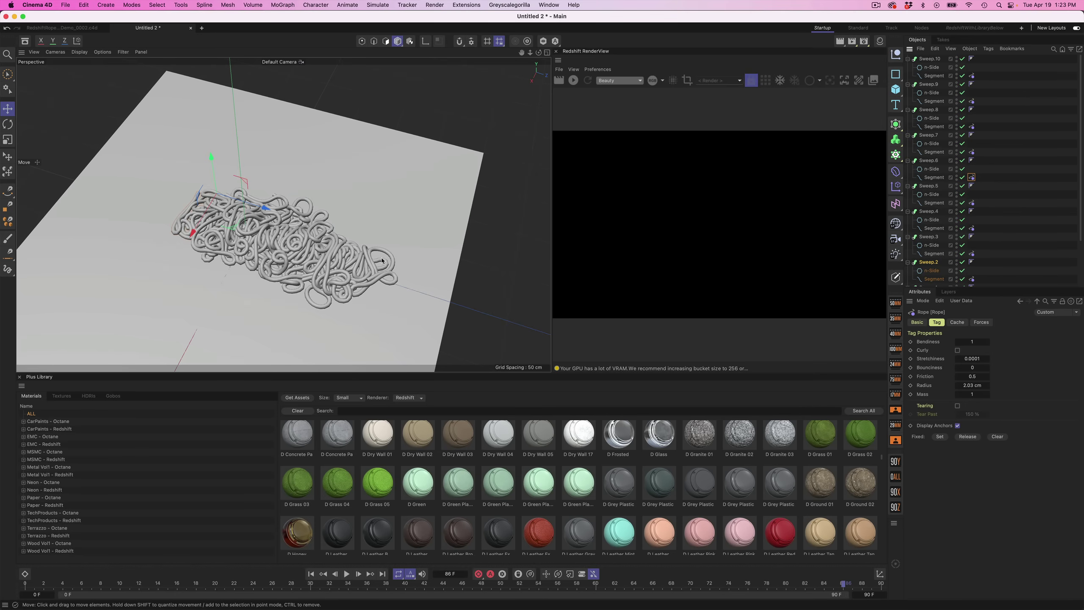
pyautogui.scroll(4, 315, 261)
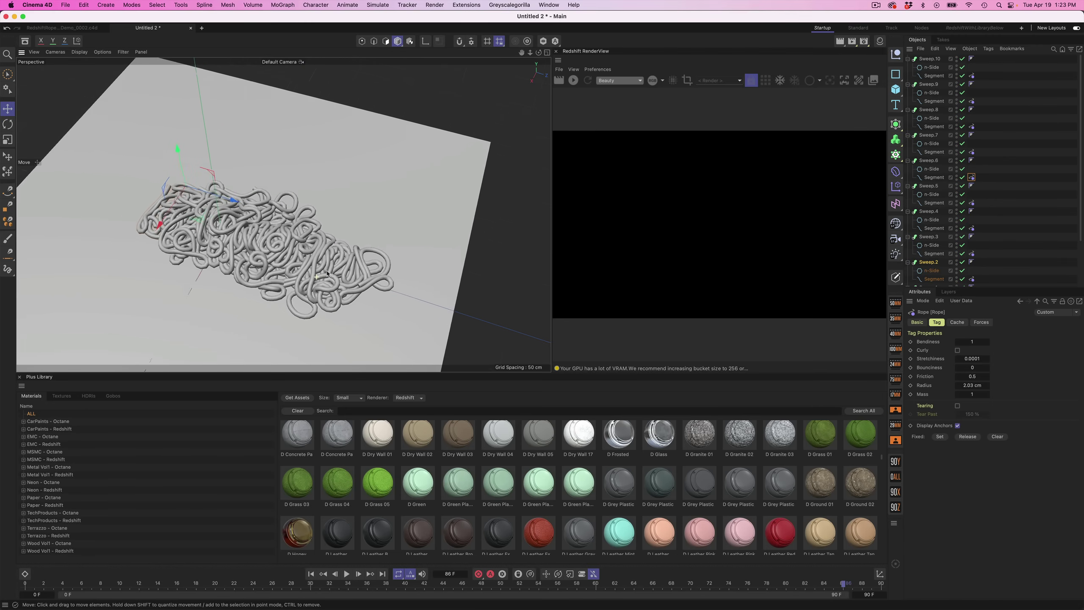
pyautogui.scroll(-1, 331, 273)
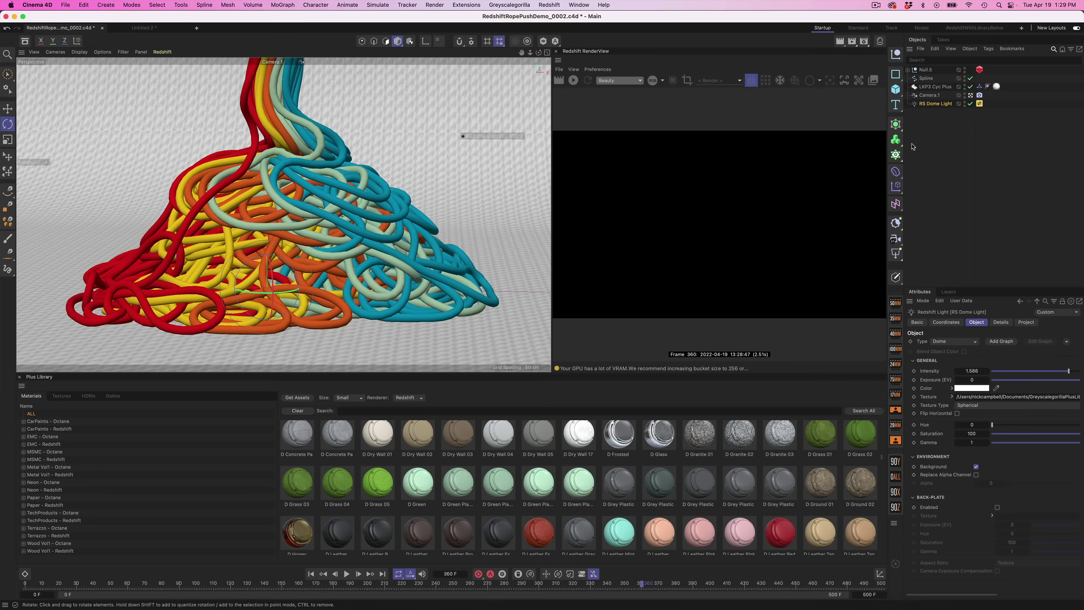
# - Show Null.5's Redshift Object tessellation settings (Catmull-Clark + Loop) and collapse the Null.5 group
pyautogui.click(934, 143)
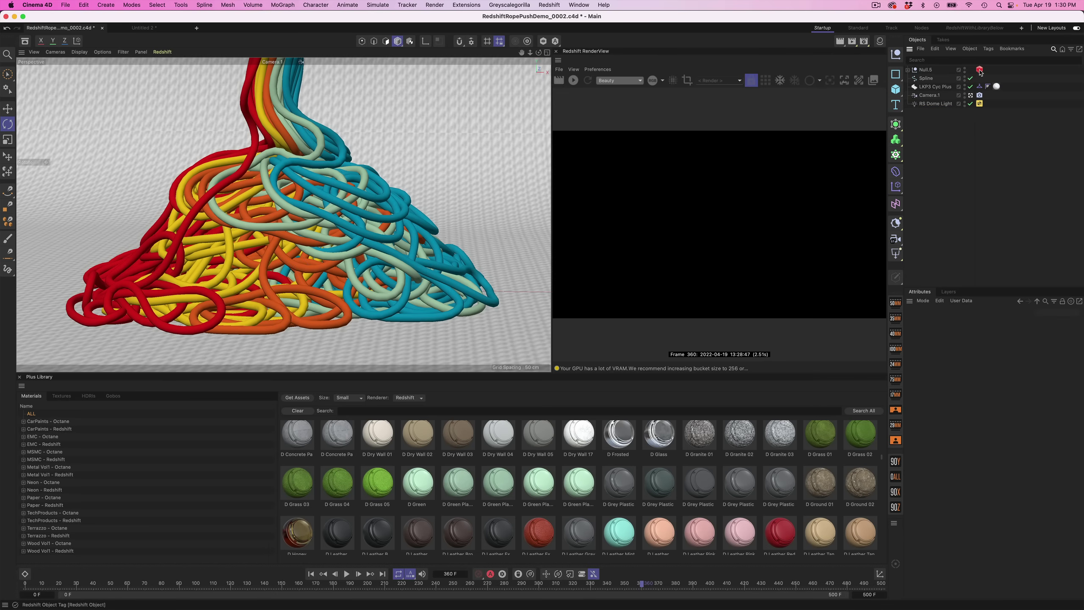
pyautogui.click(980, 70)
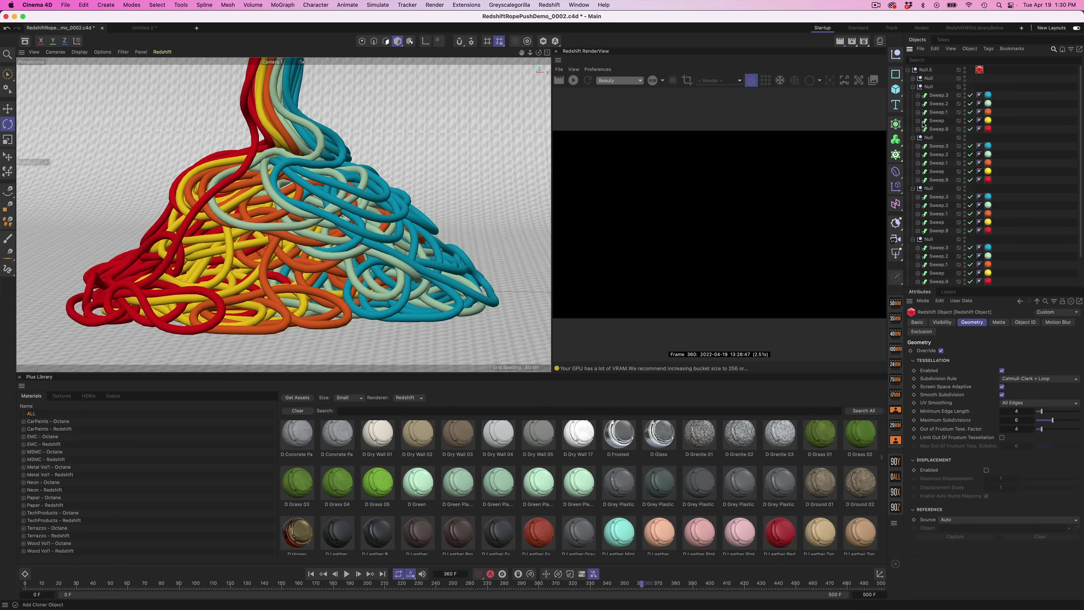
pyautogui.click(909, 69)
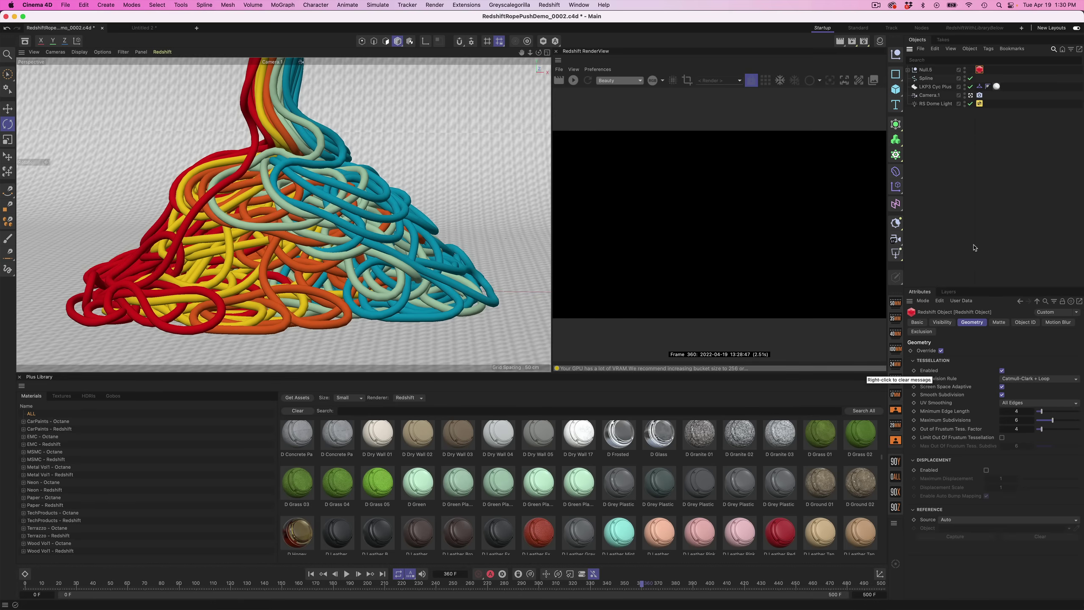
# - Add a Subdivision Surface, recheck Null.5's Redshift tessellation tag, and start the Redshift preview render
pyautogui.click(896, 124)
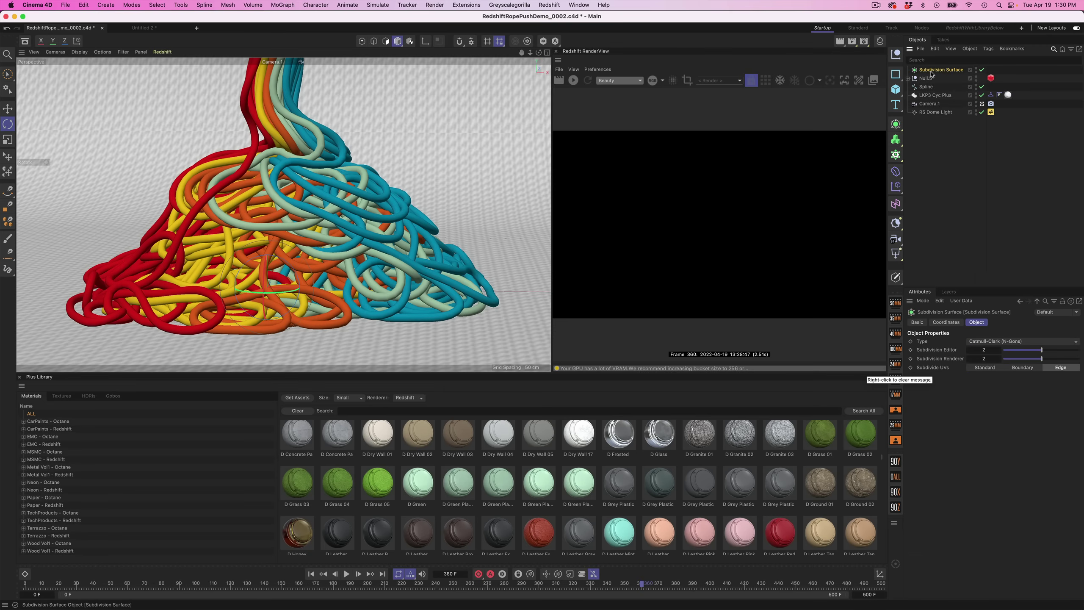
pyautogui.click(925, 79)
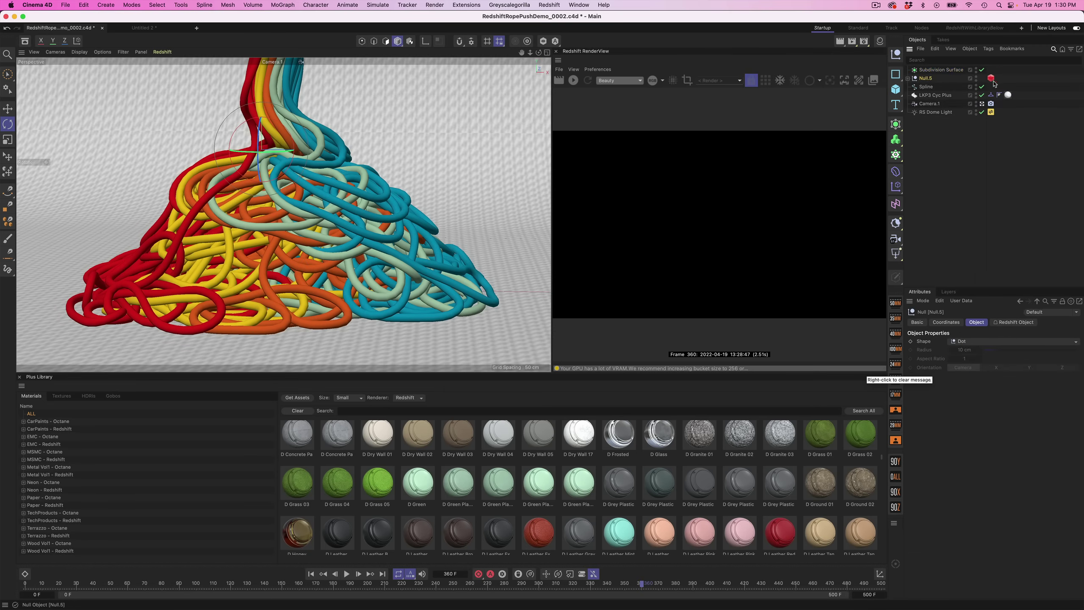
pyautogui.click(992, 78)
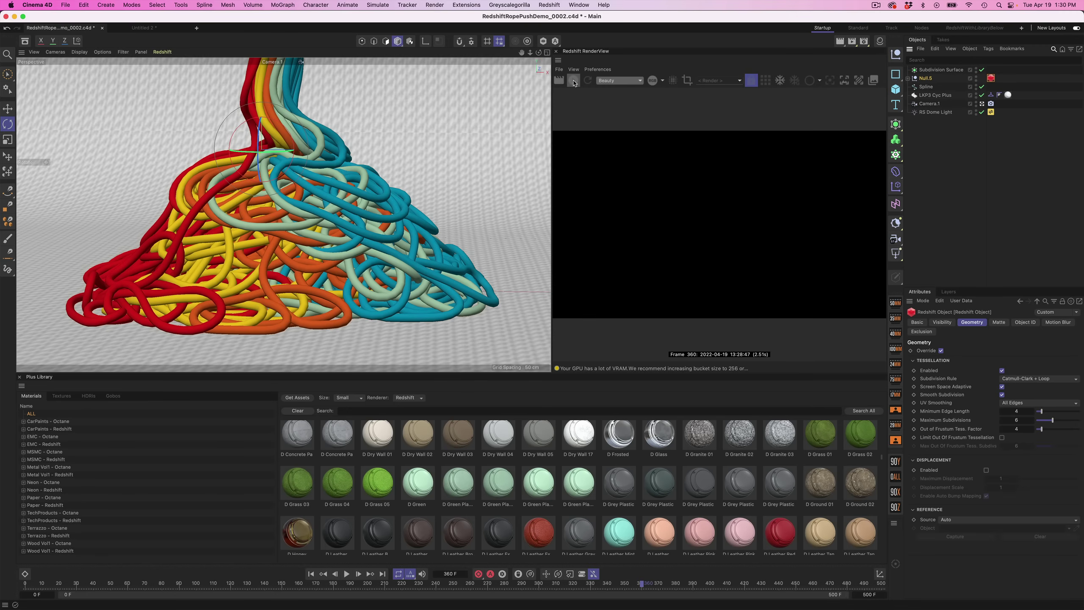
pyautogui.click(574, 81)
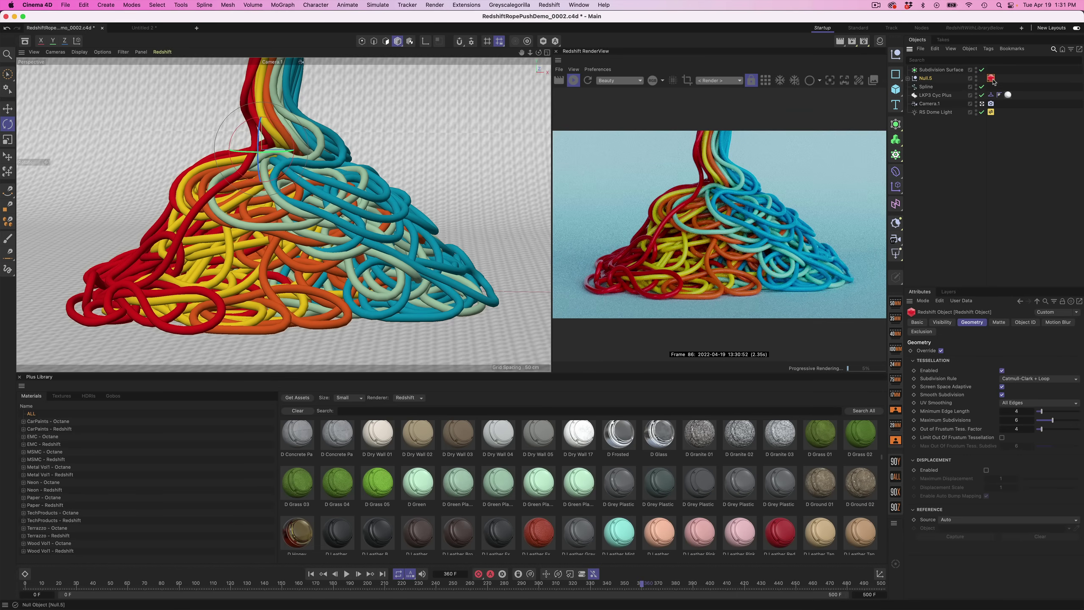
pyautogui.click(935, 97)
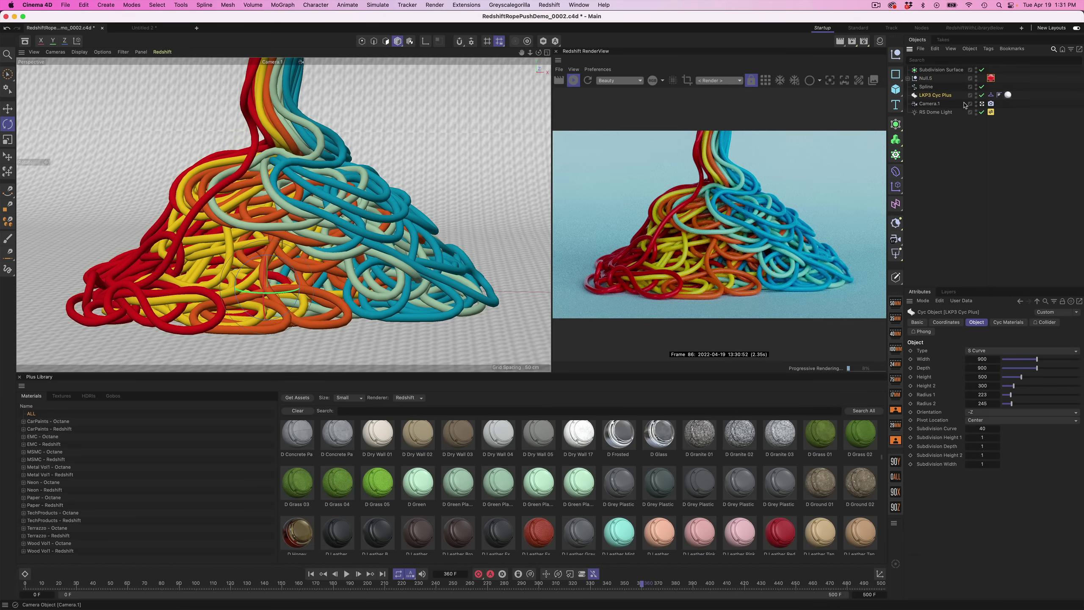
pyautogui.click(983, 103)
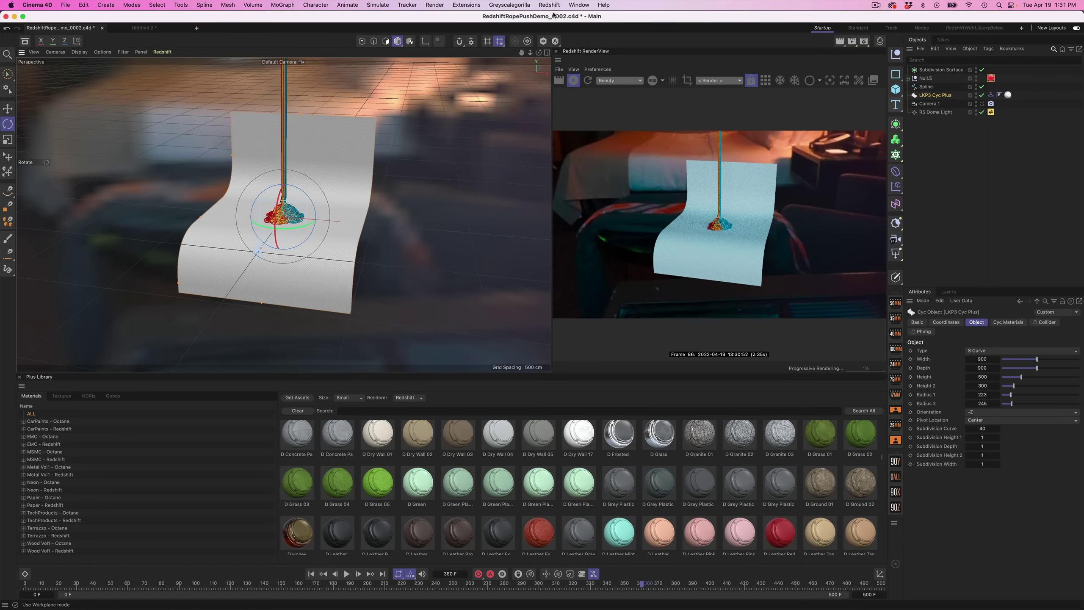
pyautogui.click(515, 6)
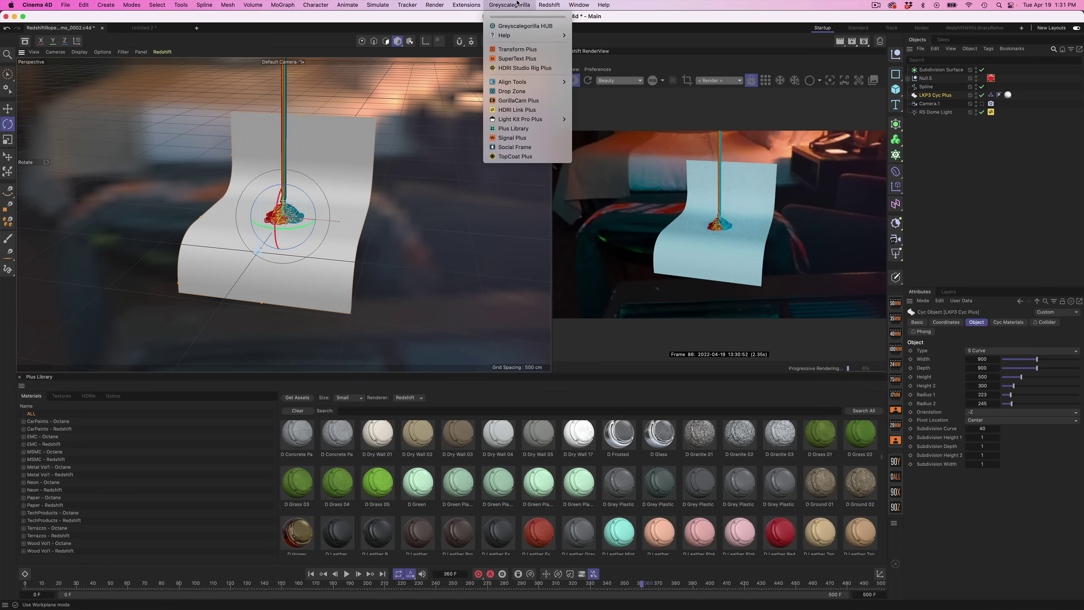
pyautogui.moveTo(543, 122)
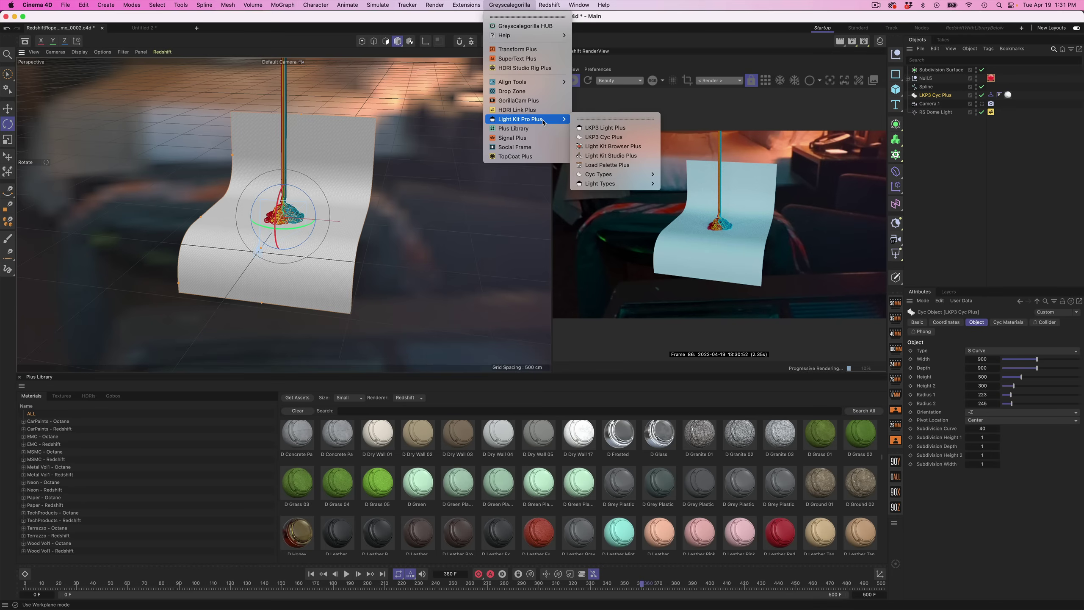
pyautogui.click(601, 137)
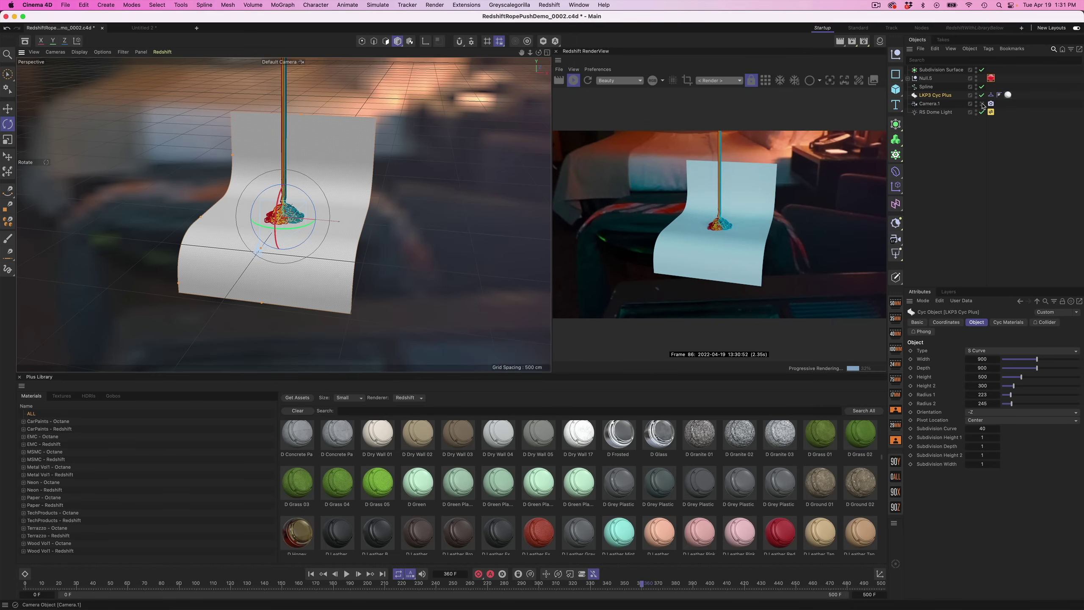
pyautogui.click(982, 104)
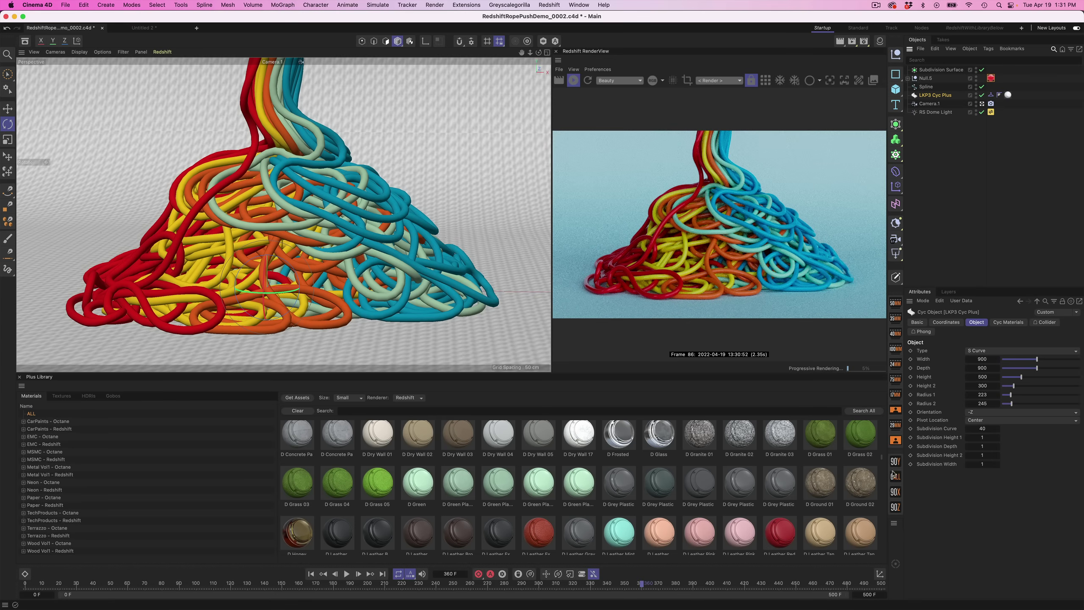
# - Review Camera.1's Redshift Camera tag, then select the RS Dome Light to show its settings
pyautogui.moveTo(882, 462)
pyautogui.mouseDown()
pyautogui.moveTo(883, 484)
pyautogui.moveTo(884, 448)
pyautogui.mouseUp()
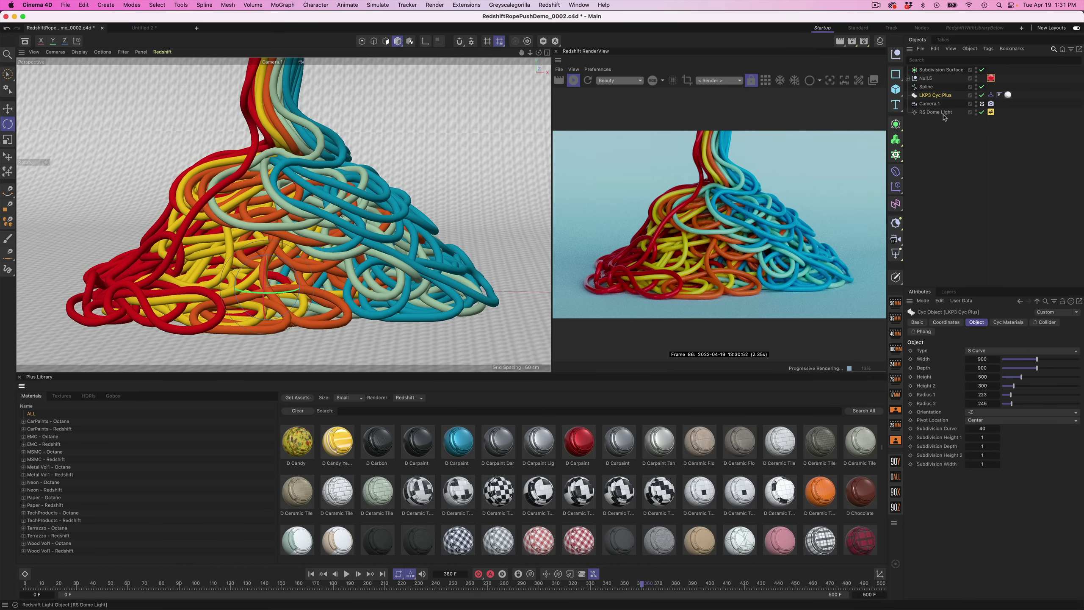
pyautogui.click(932, 104)
pyautogui.click(991, 105)
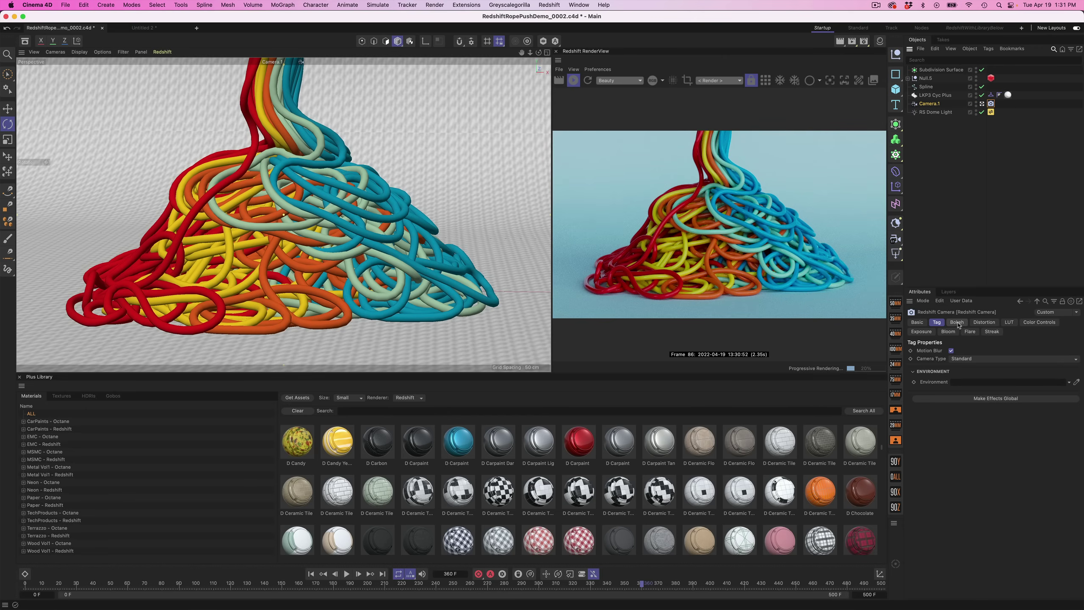
pyautogui.click(939, 112)
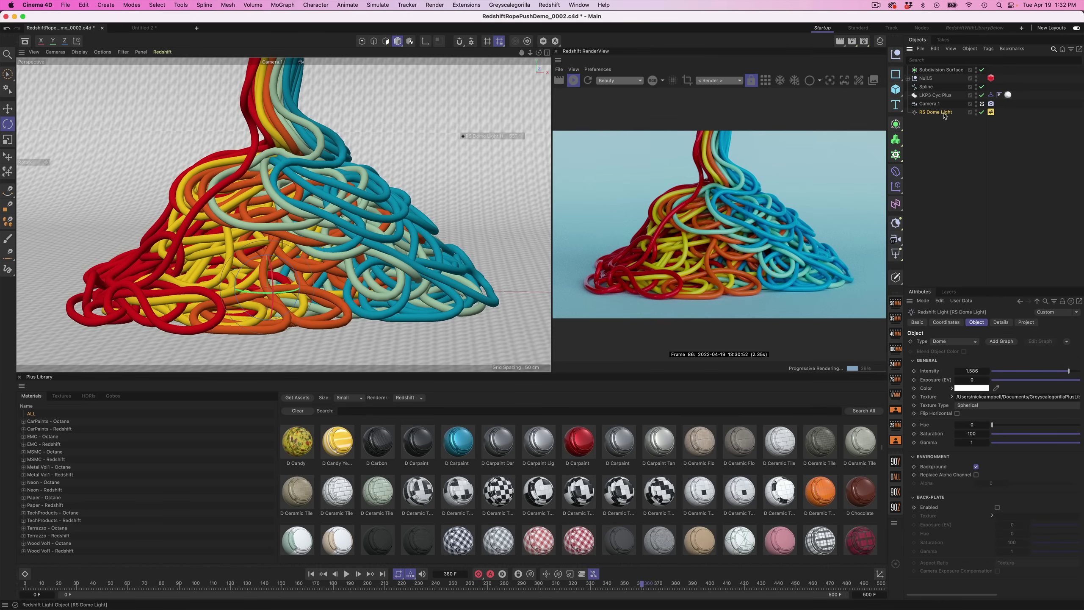
# - Rotate the RS Dome Light's HDRI environment until the noodle render takes on bluer lighting
pyautogui.moveTo(514, 137); pyautogui.dragTo(536, 151)
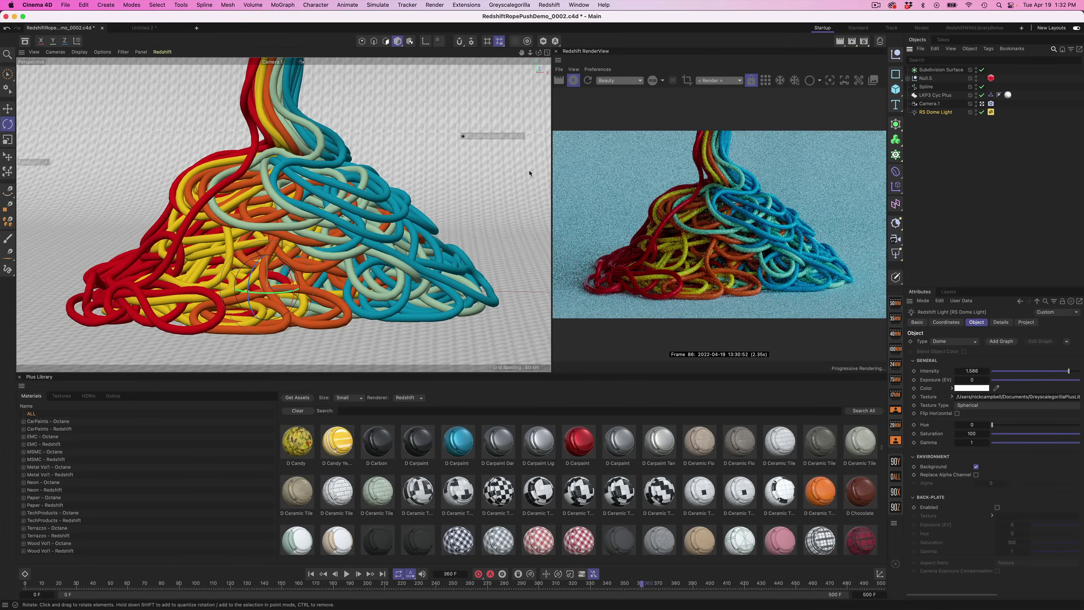
pyautogui.moveTo(516, 140); pyautogui.dragTo(434, 138)
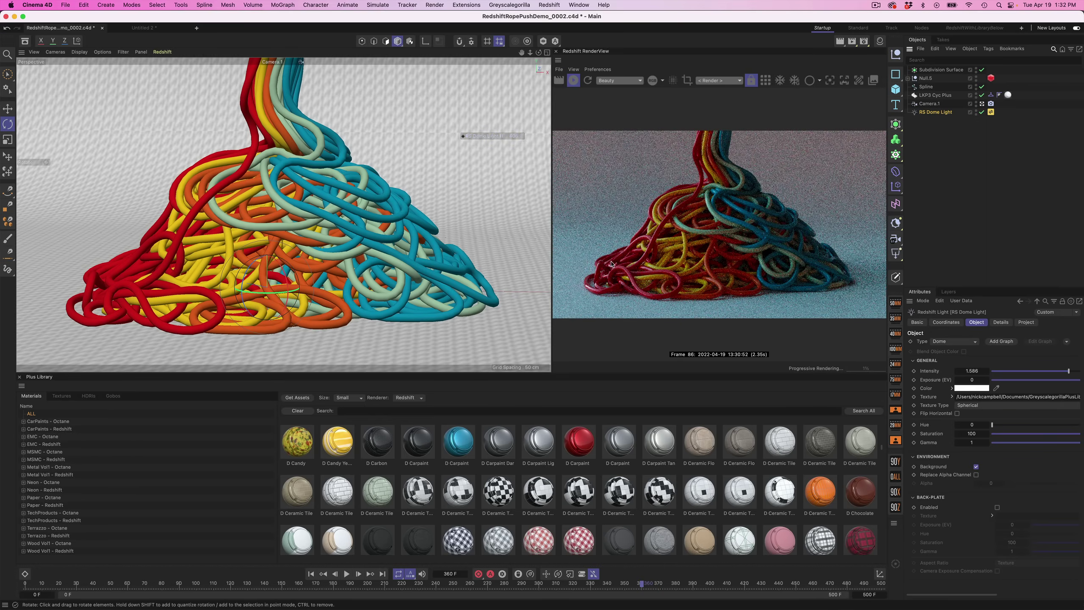
pyautogui.moveTo(516, 136); pyautogui.dragTo(533, 137)
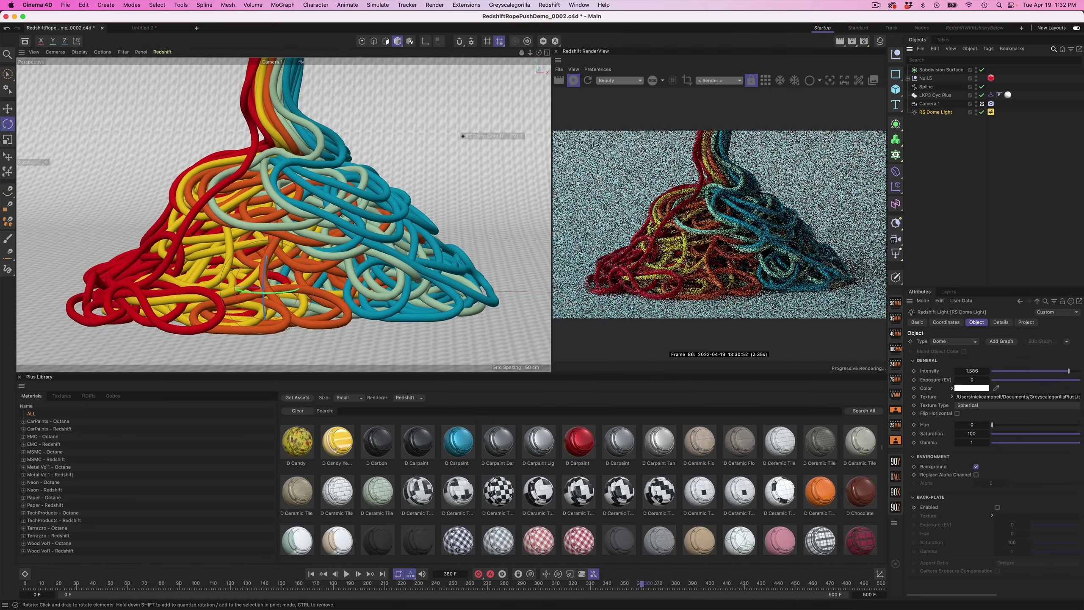